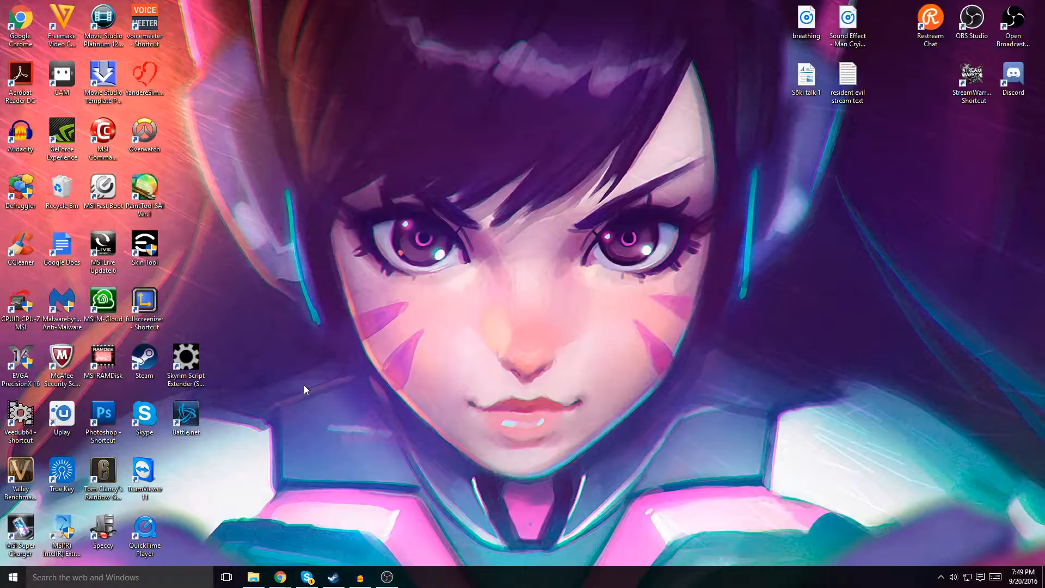
Step: Switch to Chrome and bring up the already open Open Broadcaster Software page
mouse_move(280, 576)
left_click(306, 539)
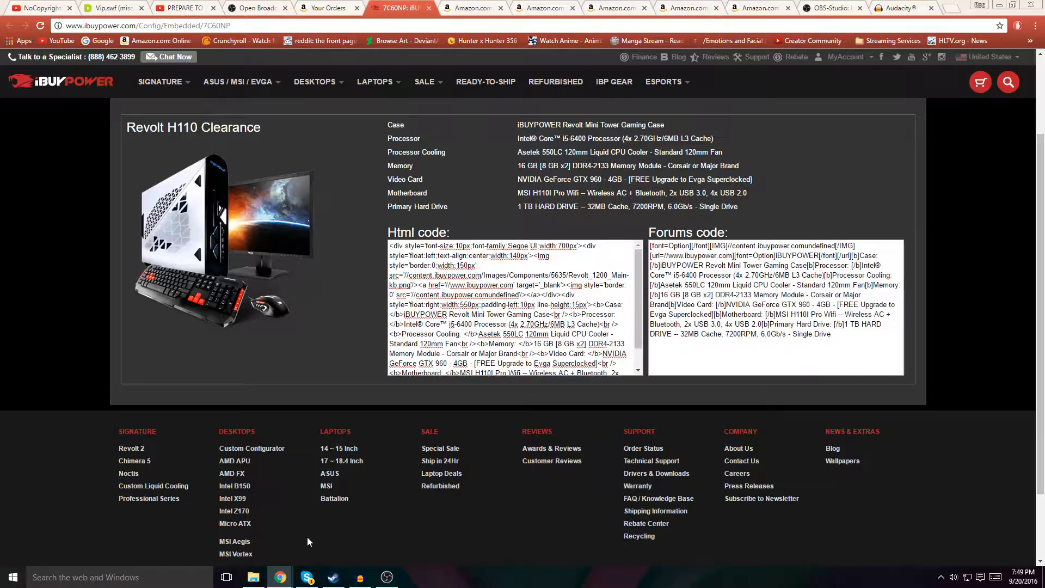
left_click(236, 8)
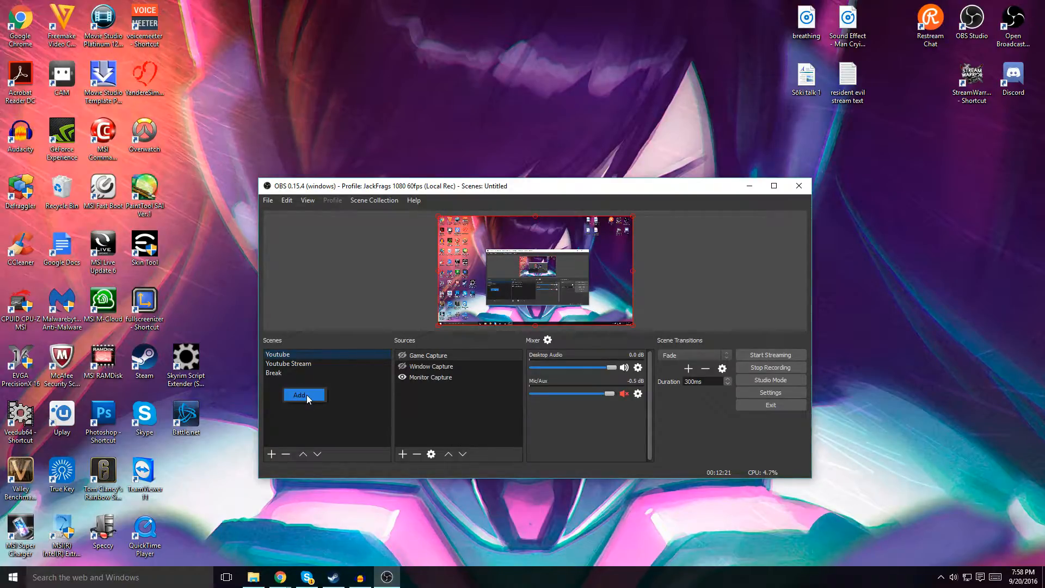
Step: Look at the Add Scene dialog without adding a scene, and examine the source types that can be added to the Youtube scene
left_click(306, 396)
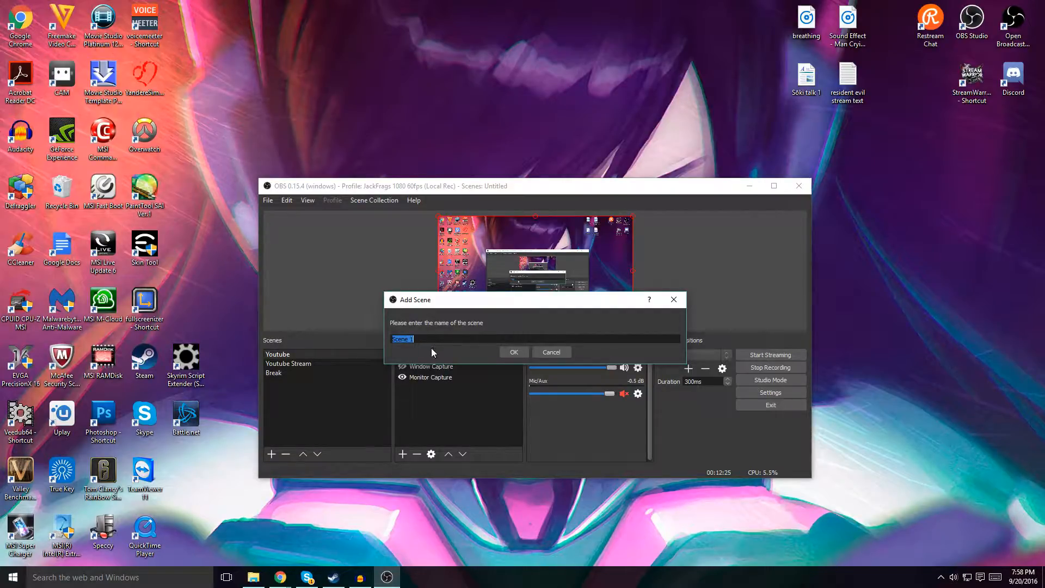
left_click(556, 354)
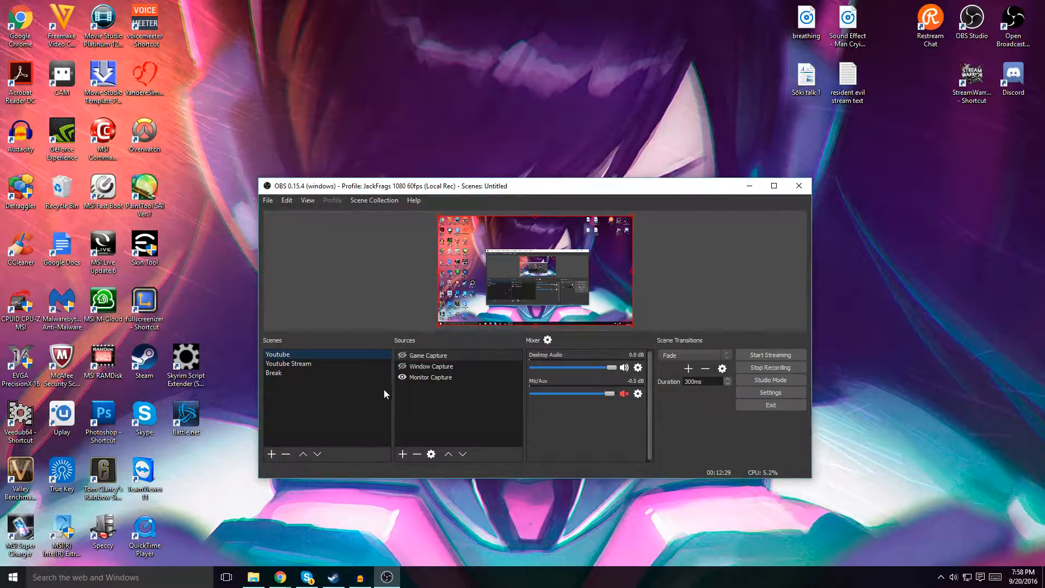
right_click(430, 402)
mouse_move(443, 410)
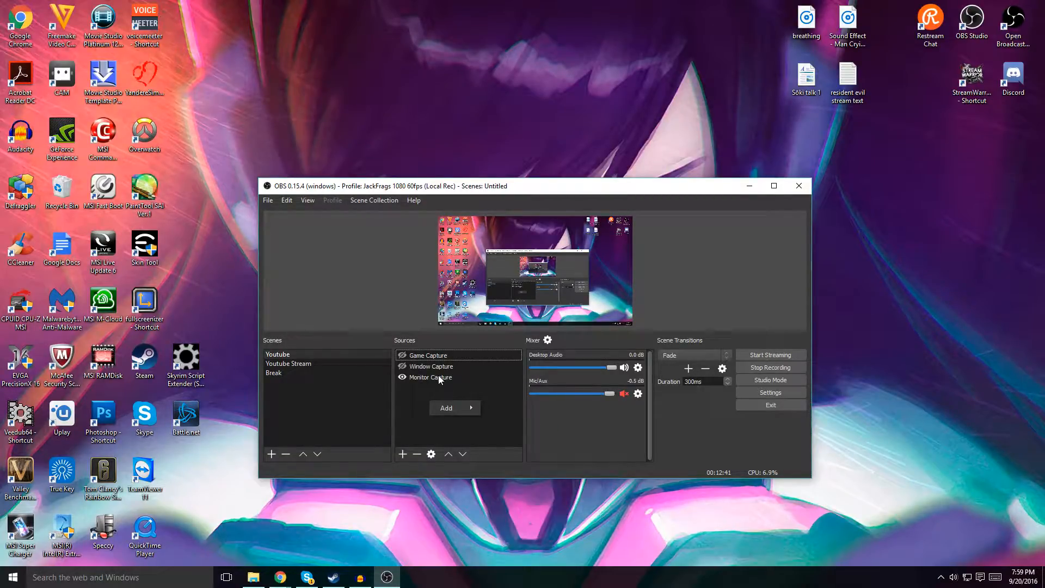
left_click(439, 391)
right_click(416, 403)
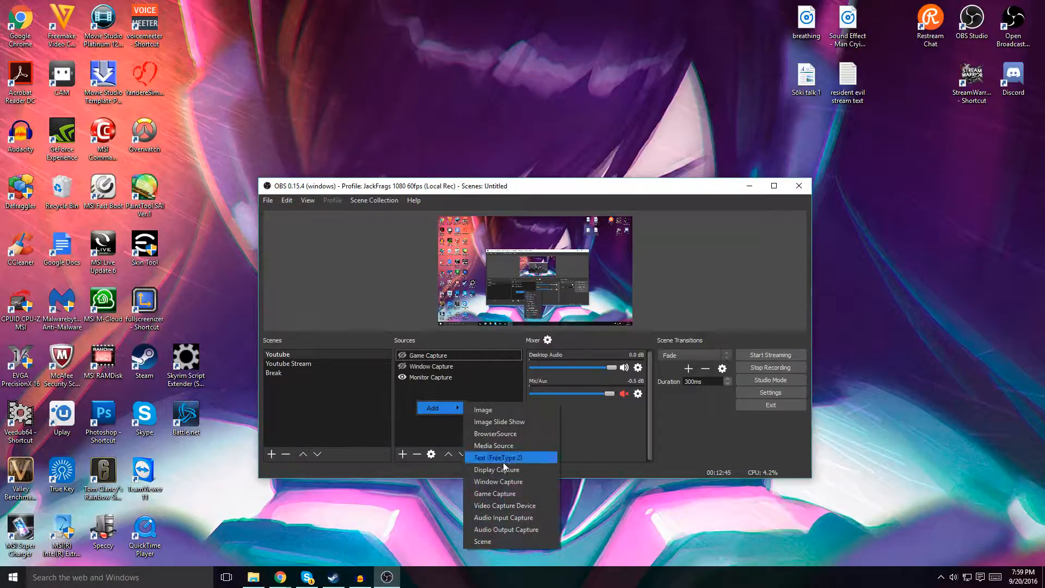
right_click(408, 403)
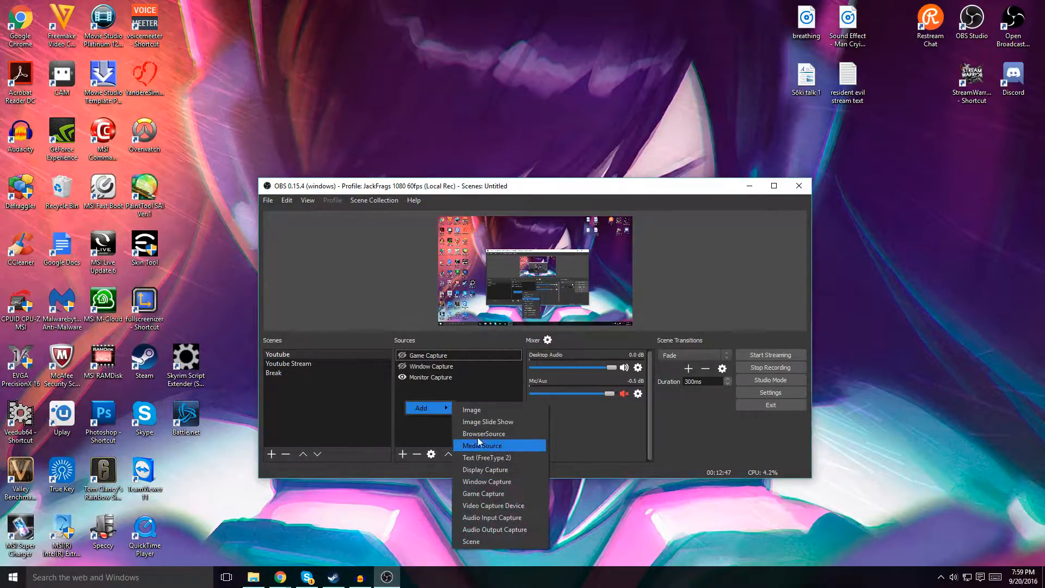
left_click(423, 434)
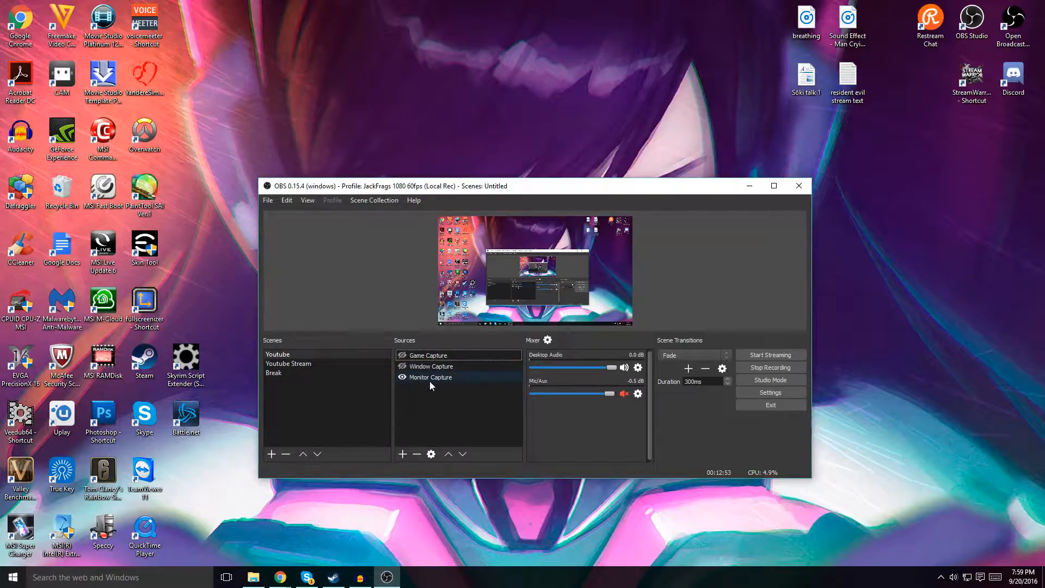
Step: Go through the Game Capture, Window Capture and Monitor Capture sources of the Youtube scene
left_click(435, 357)
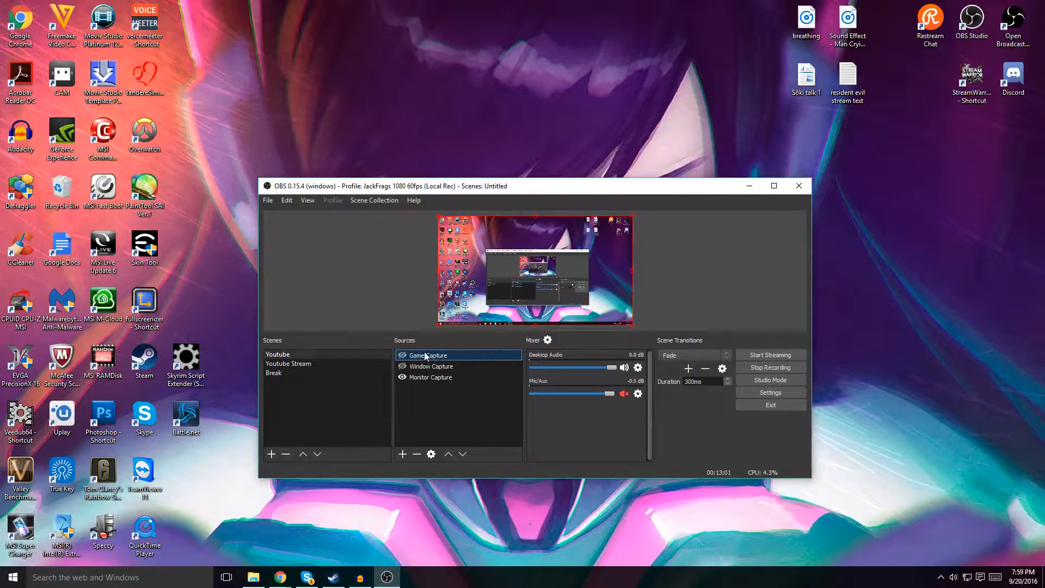
left_click(431, 366)
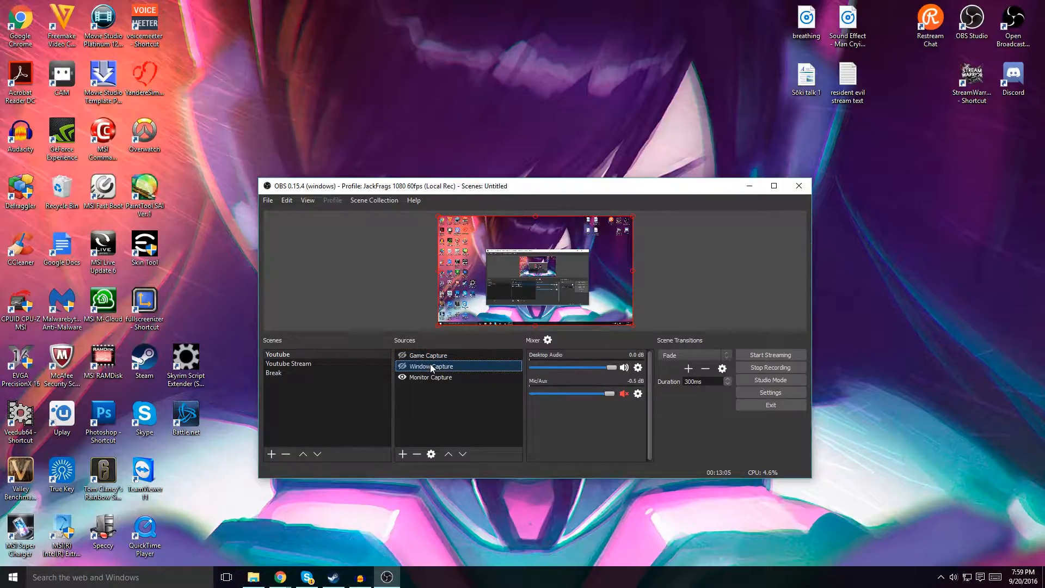
left_click(430, 355)
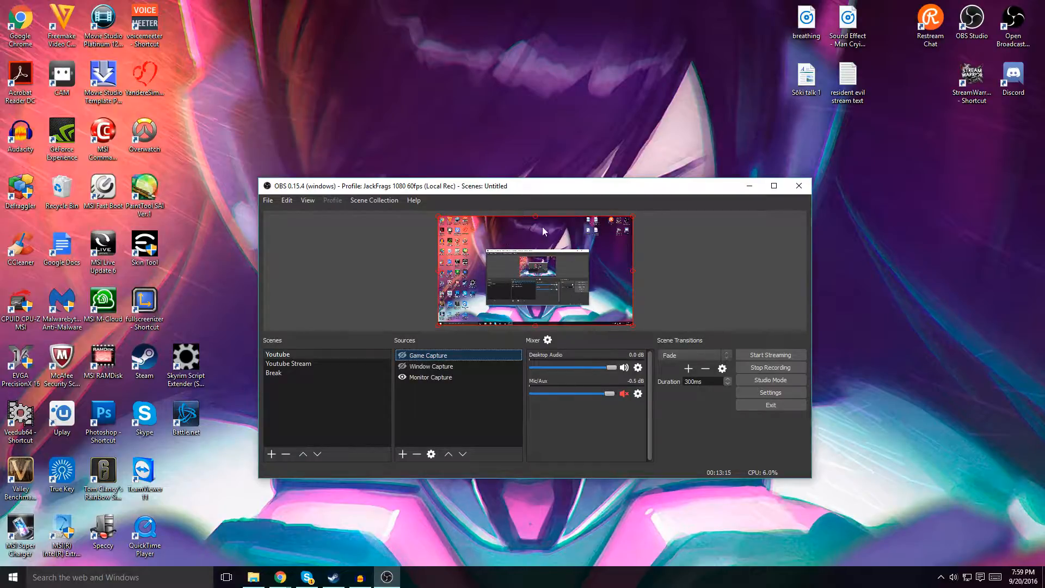
left_click(437, 368)
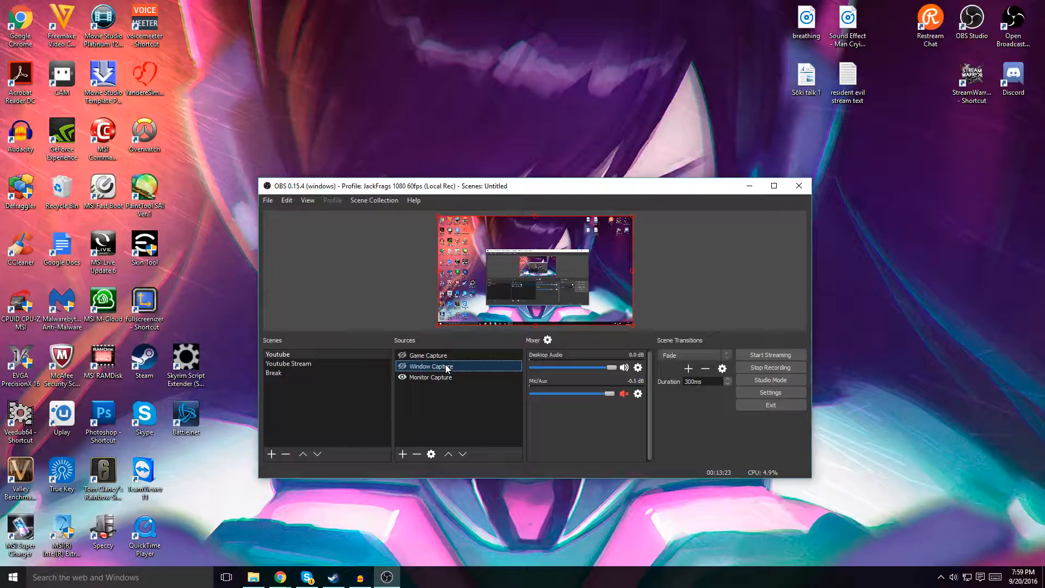
left_click(445, 357)
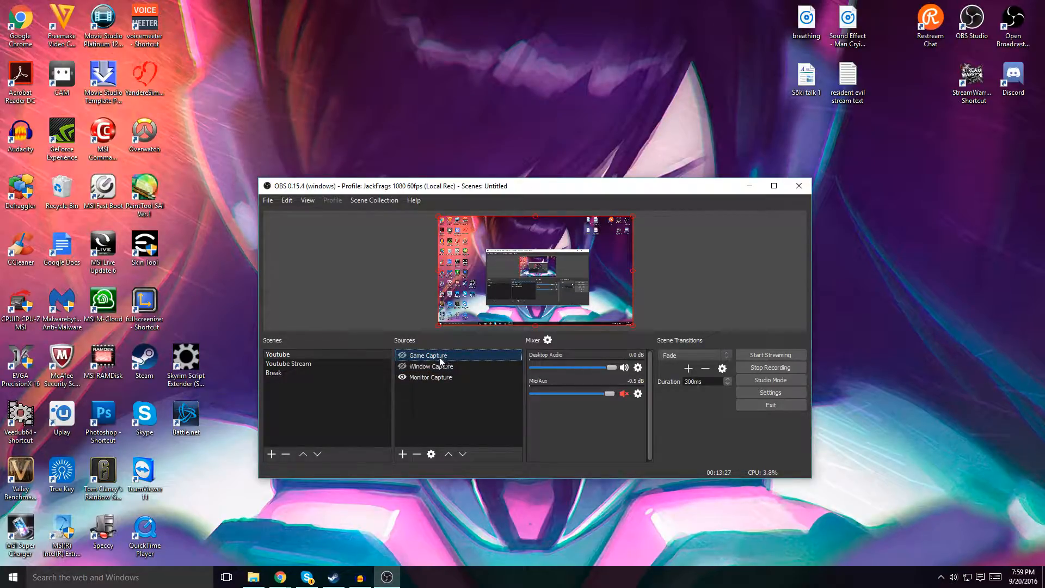
left_click(436, 377)
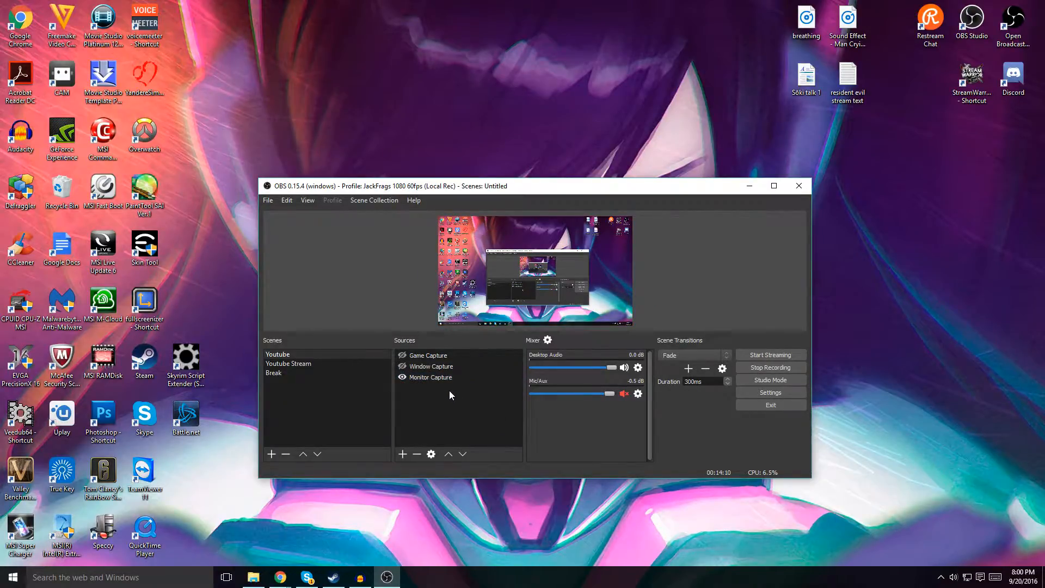
Step: Open the OBS settings and choose the Dark theme in the general options
left_click(769, 393)
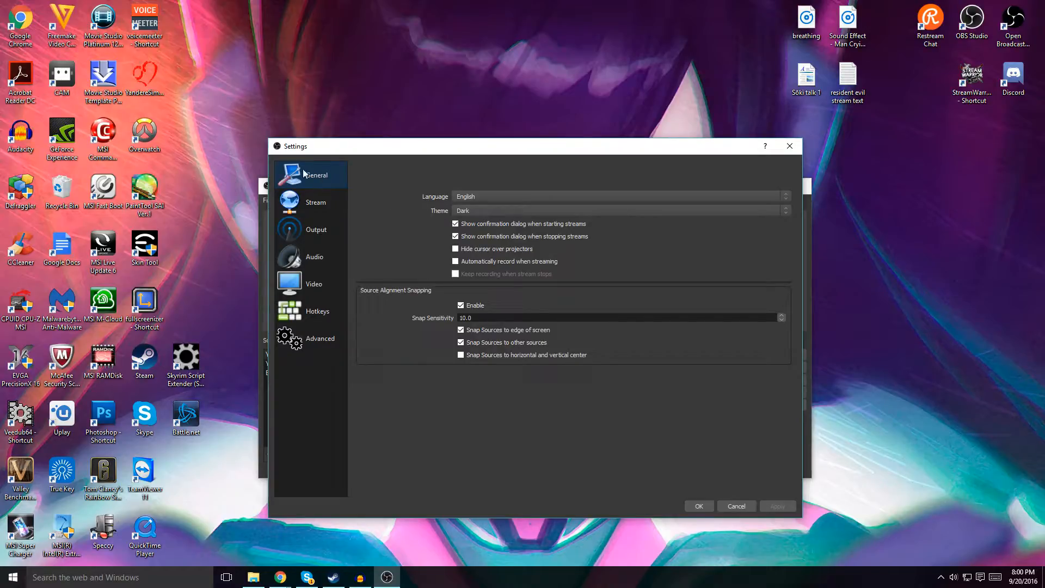
left_click(470, 212)
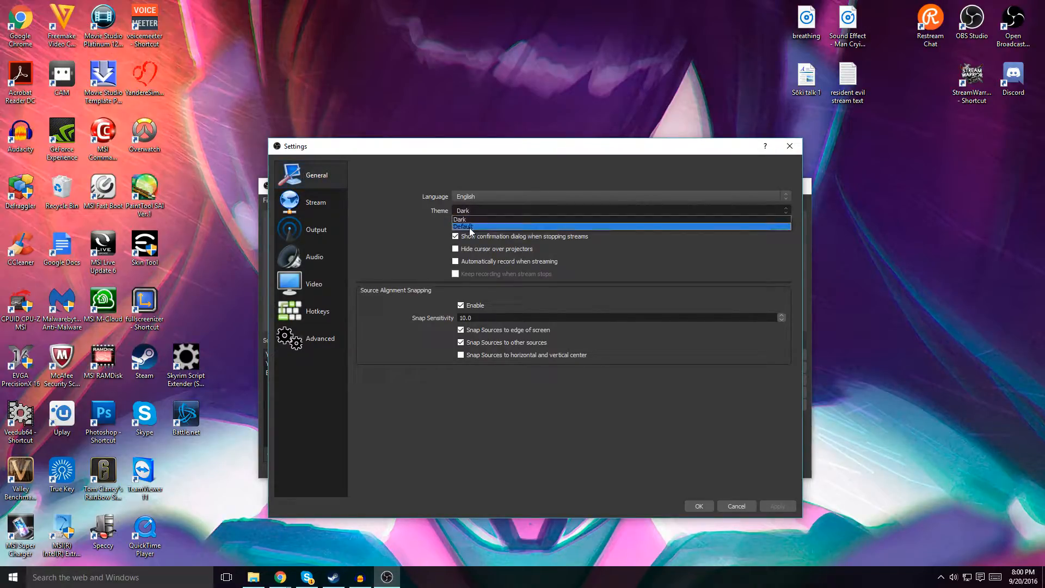
left_click(468, 219)
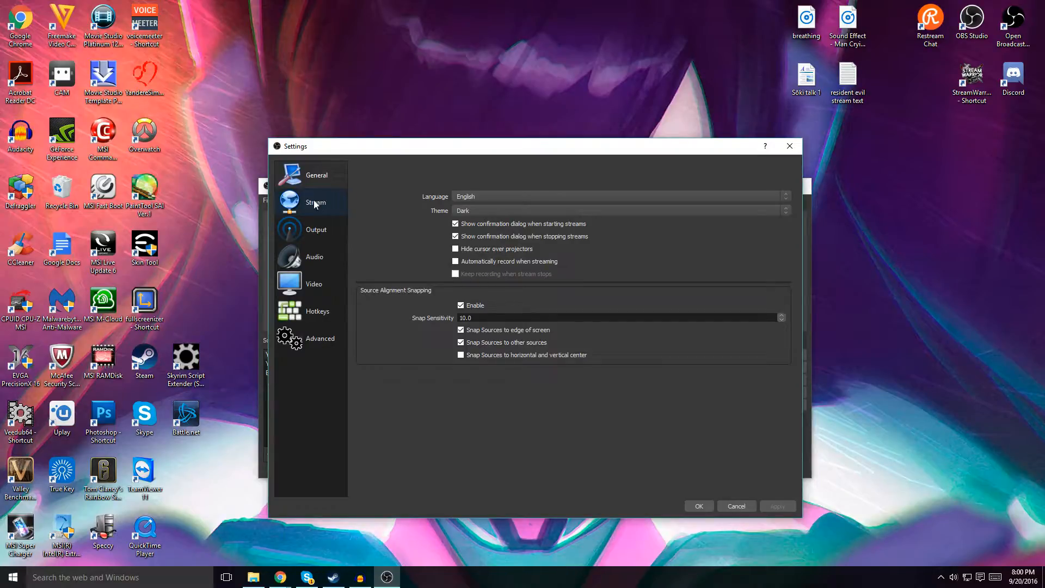
Step: Review the streaming, recording and audio output settings, including the rate control choices for recording
left_click(328, 230)
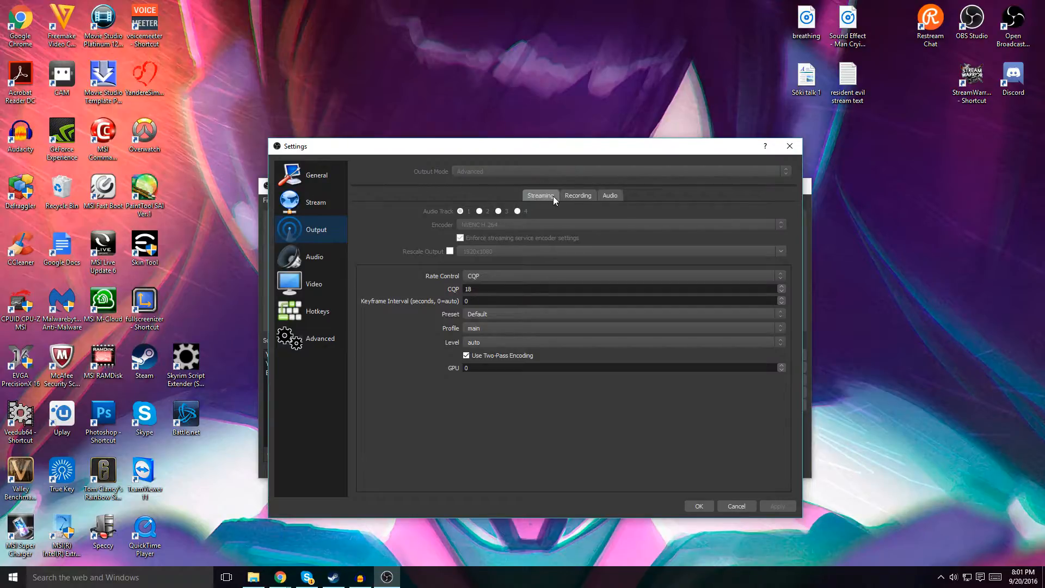
left_click(585, 197)
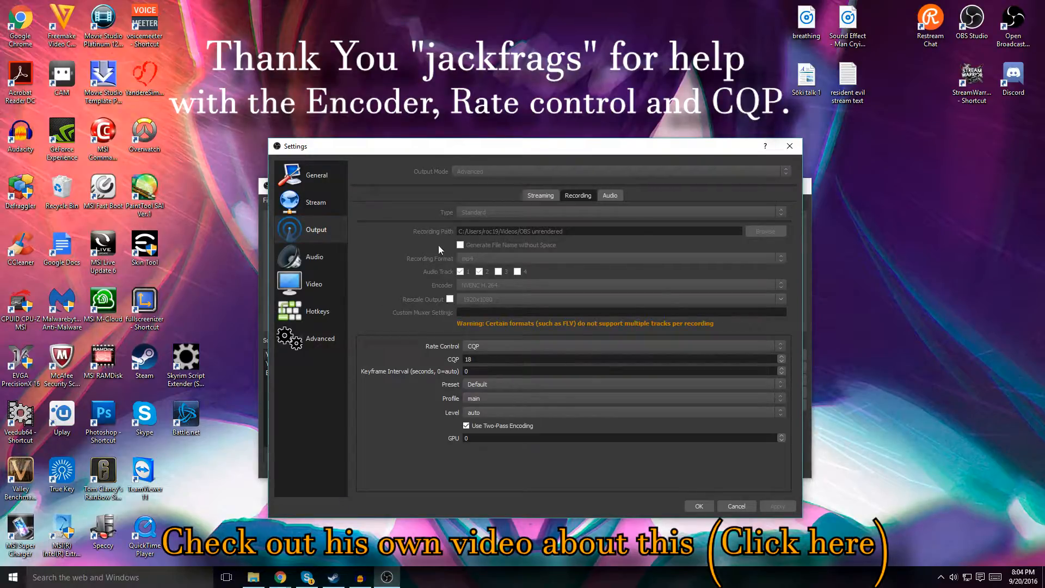
left_click(487, 346)
left_click(473, 355)
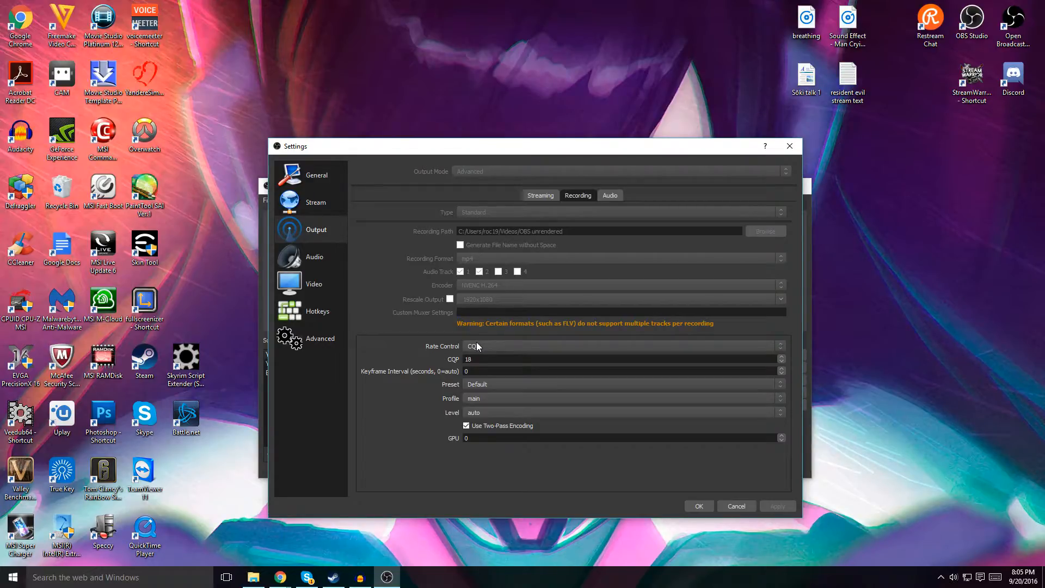
left_click(486, 347)
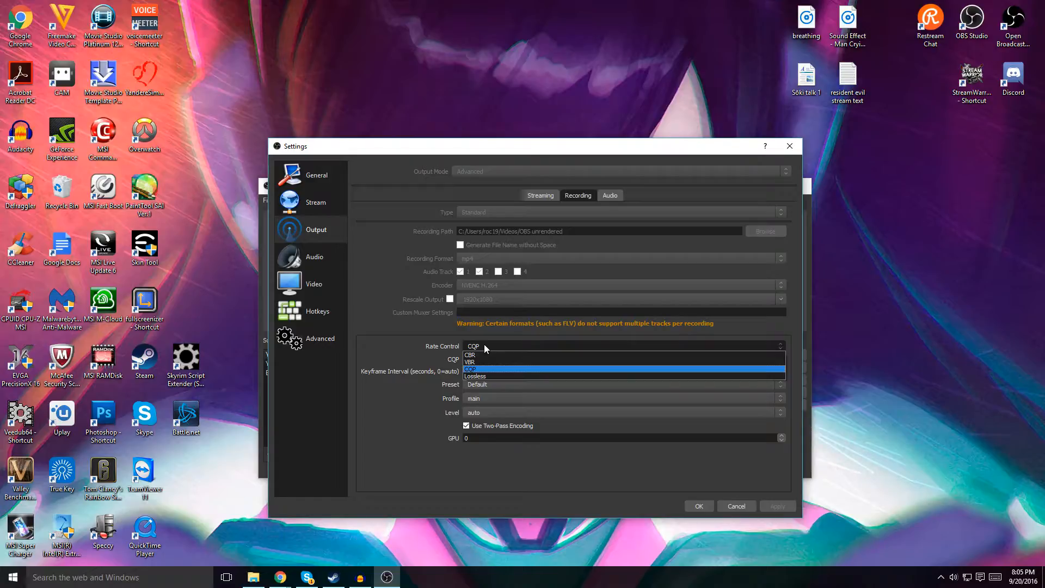
left_click(432, 324)
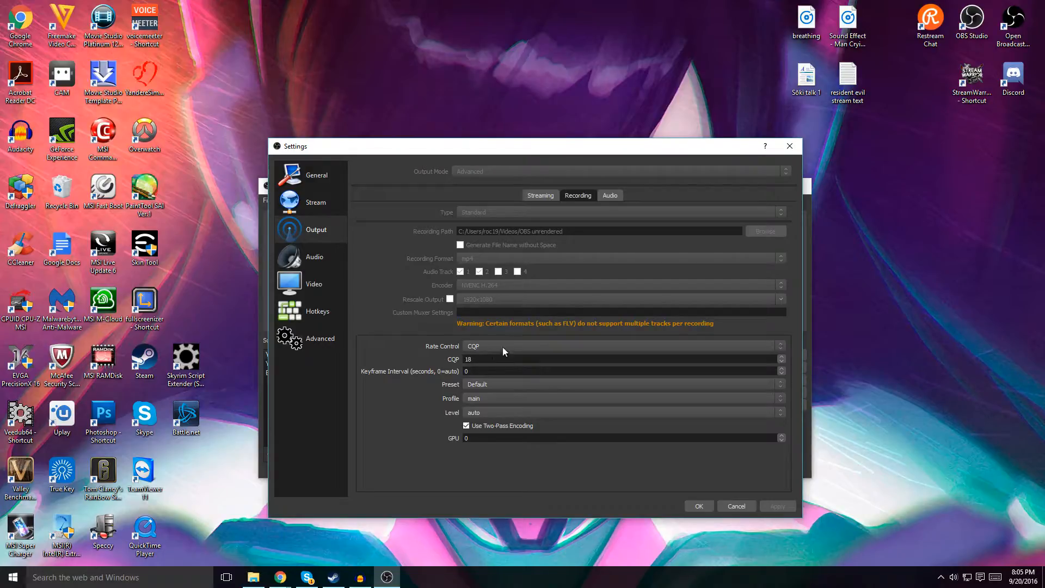
left_click(617, 195)
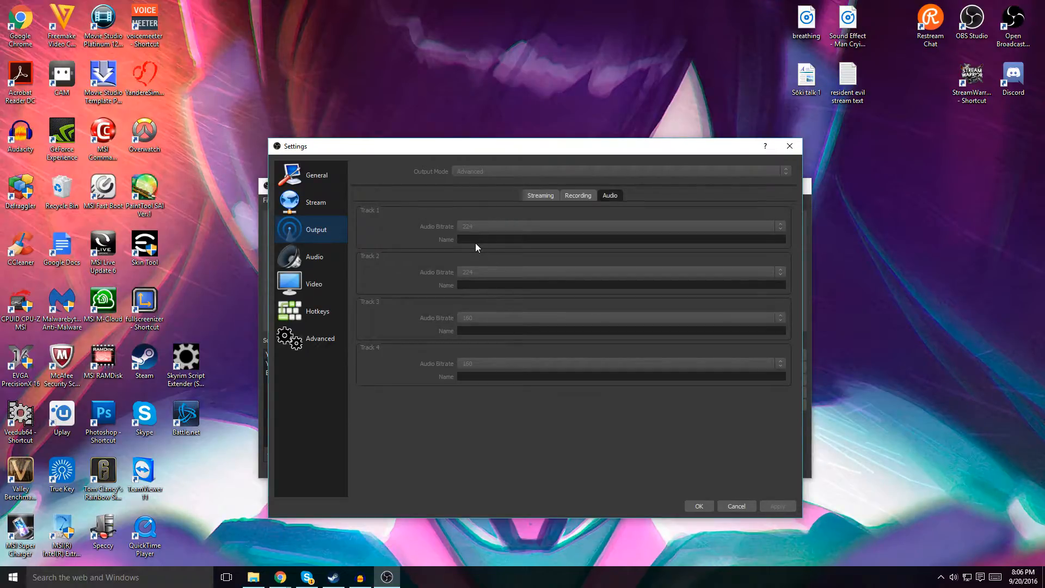
Step: Examine the audio settings for sample rate and the choices for both desktop audio devices
left_click(328, 259)
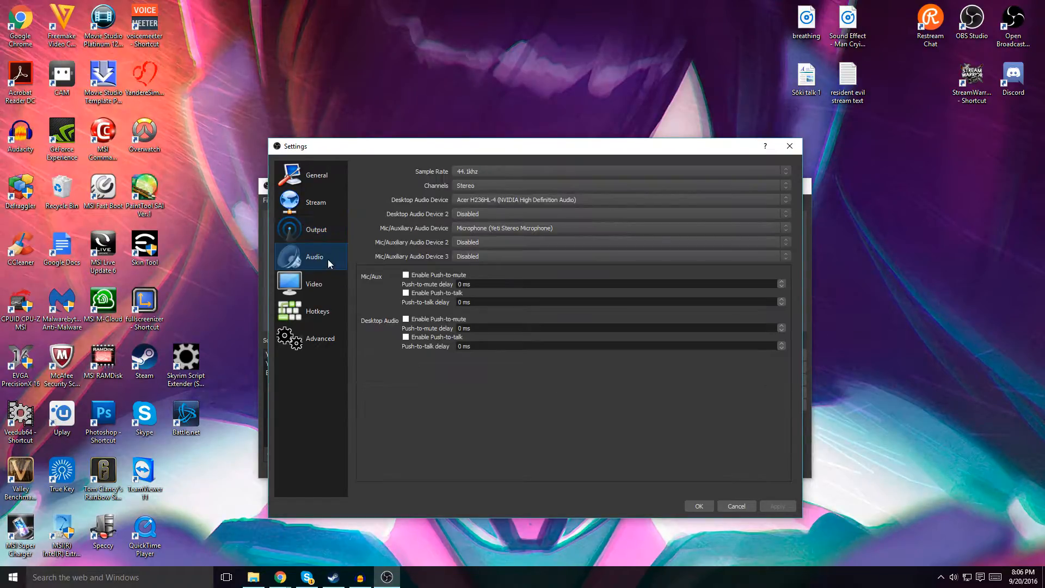
left_click(502, 171)
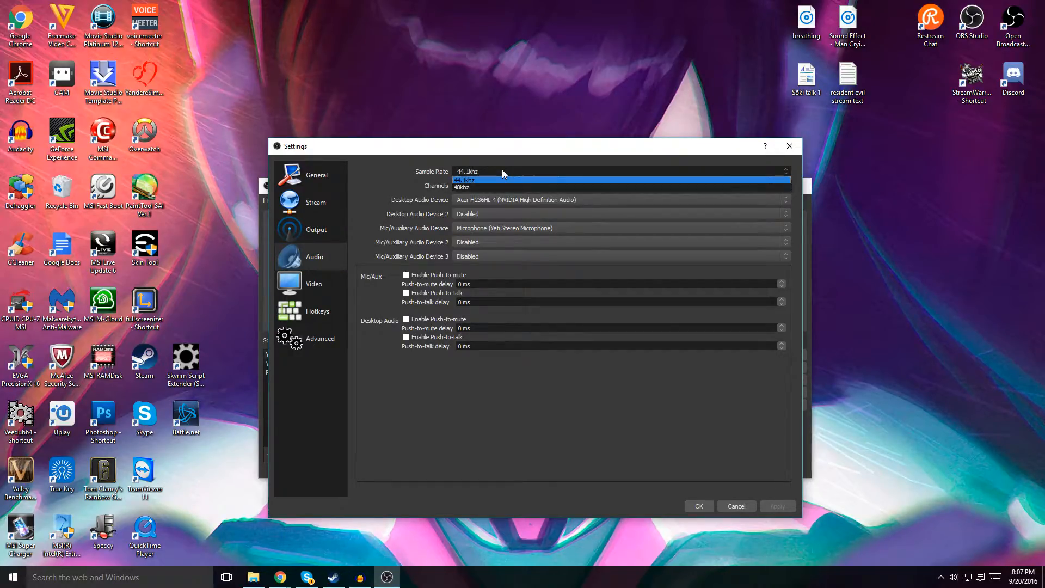
left_click(414, 172)
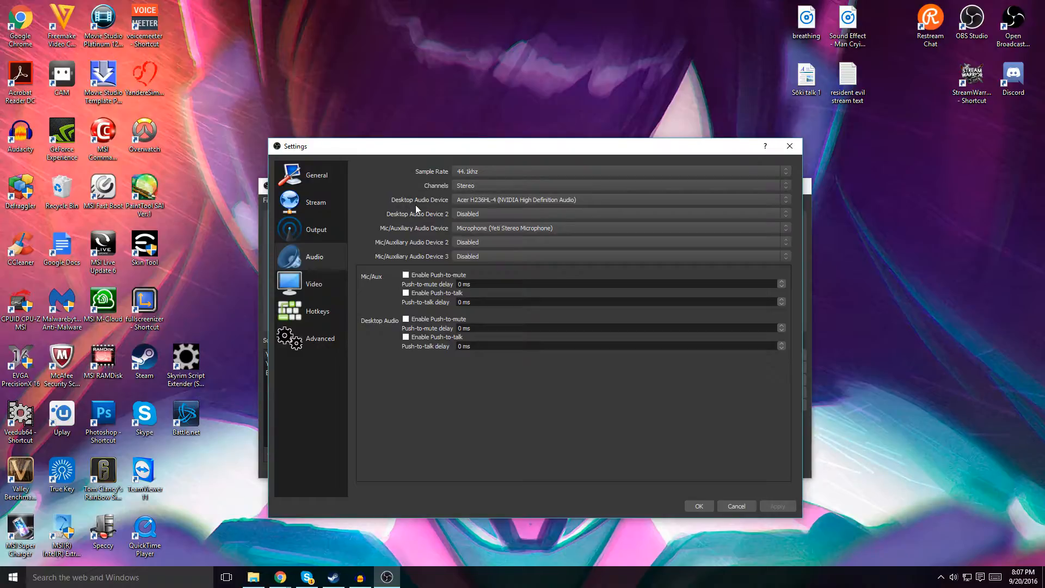
left_click(470, 200)
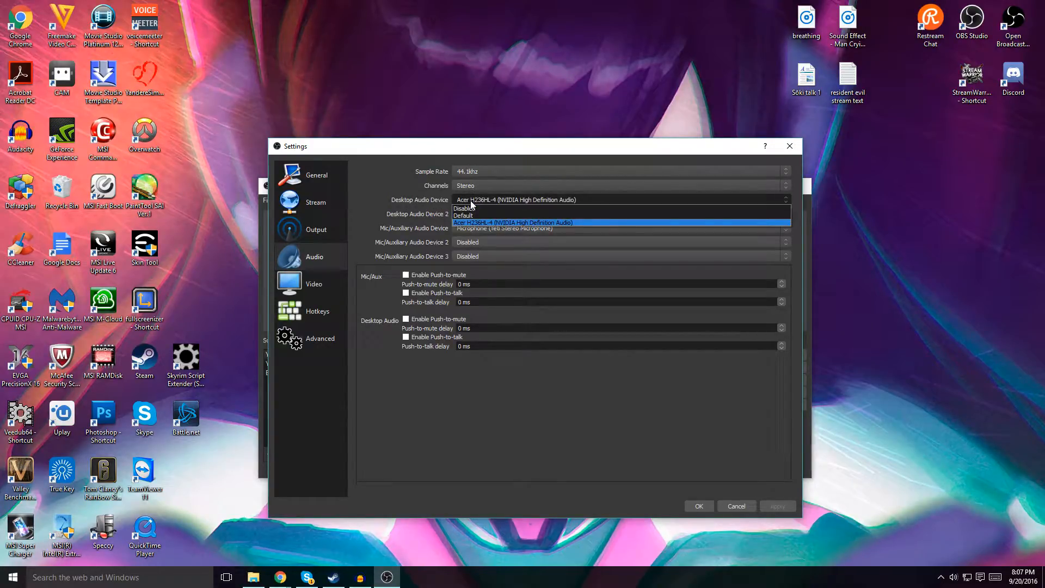
left_click(413, 193)
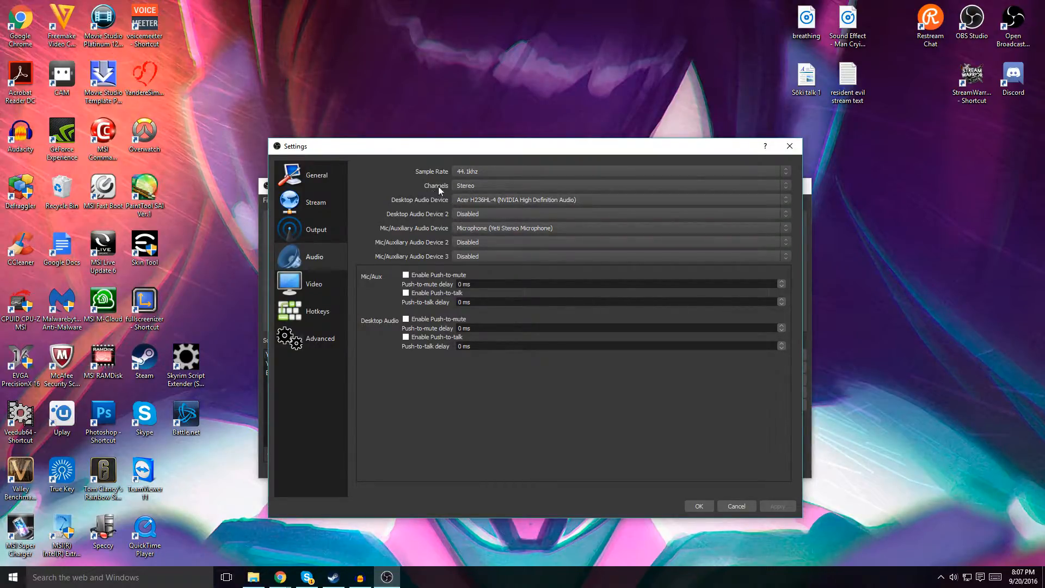
left_click(475, 214)
left_click(414, 207)
Step: Check the device choices for the microphone/auxiliary inputs in the audio settings
left_click(527, 229)
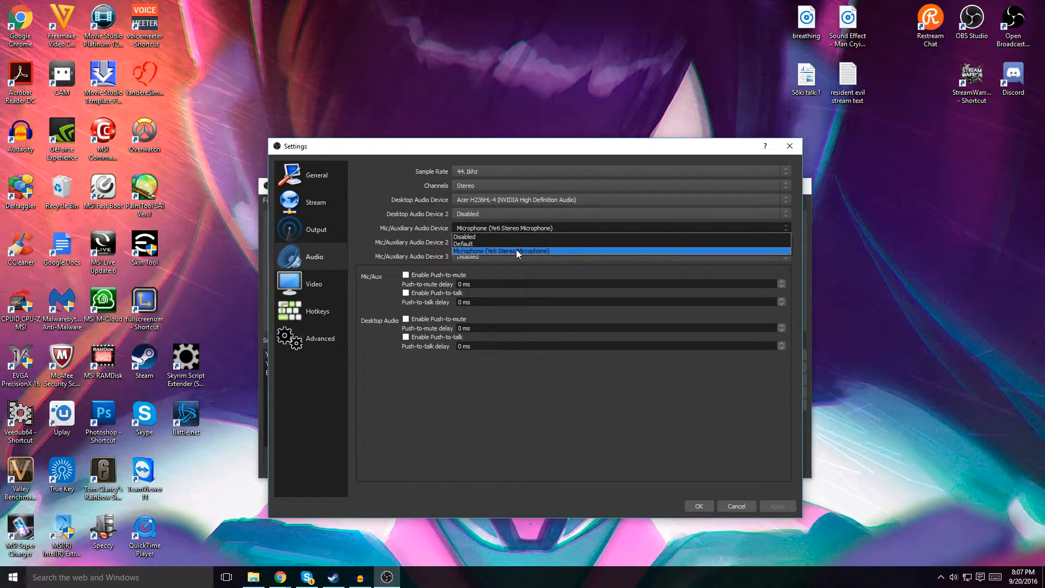
left_click(420, 240)
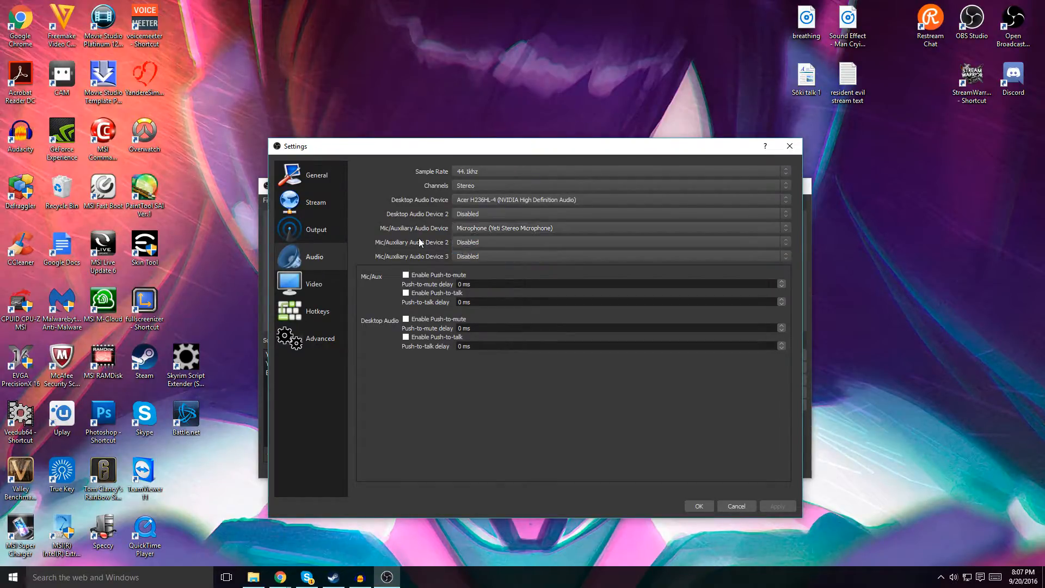
left_click(477, 243)
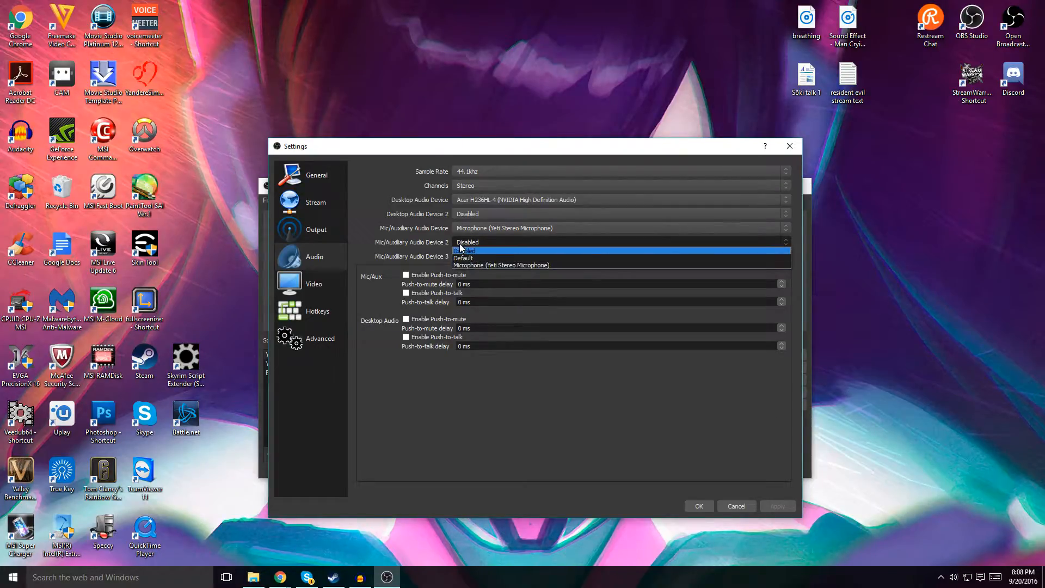
left_click(464, 251)
left_click(468, 256)
left_click(460, 253)
Step: Review the video, hotkey and advanced settings, and close the settings with OK
left_click(313, 285)
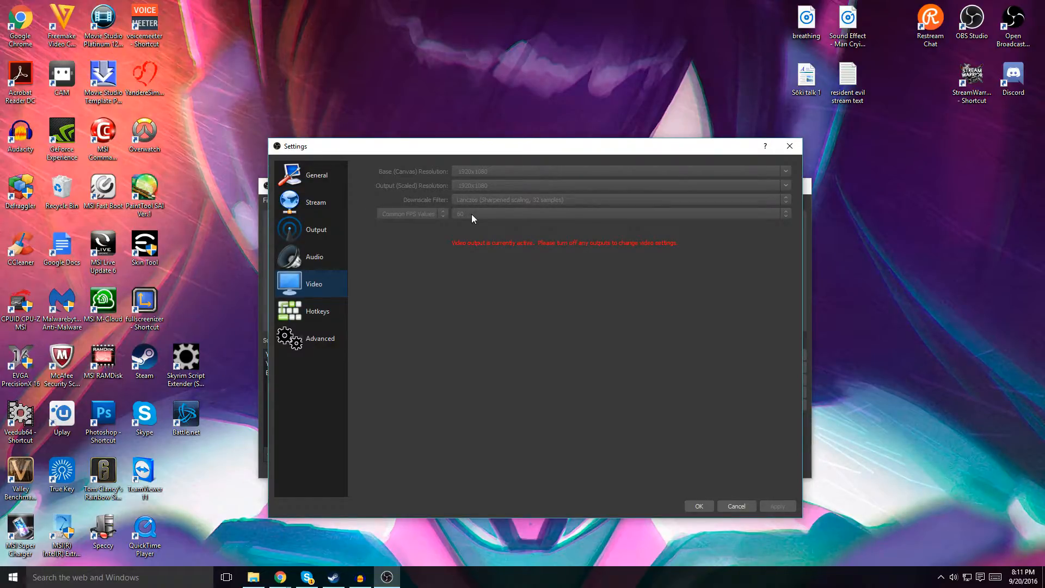
left_click(315, 311)
left_click(317, 337)
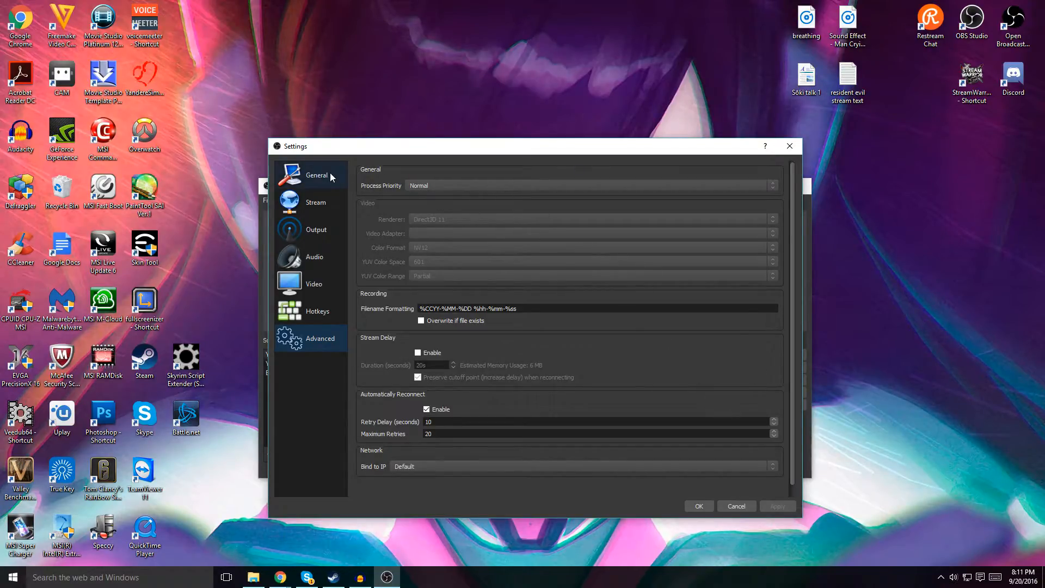
left_click(698, 506)
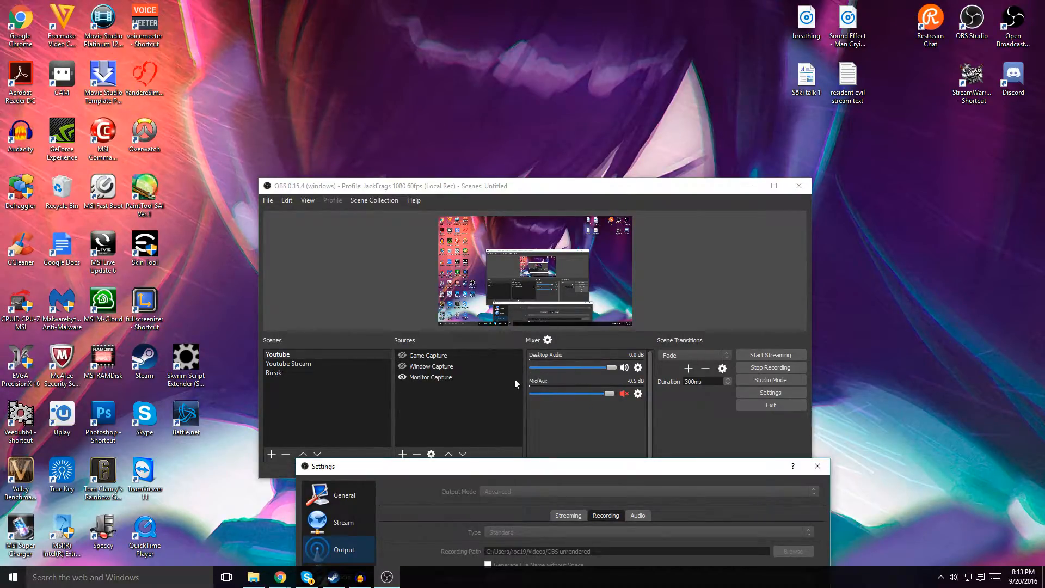
Step: Move the Settings window up so that all of its recording output options fit on screen
left_click_drag(536, 470, 544, 140)
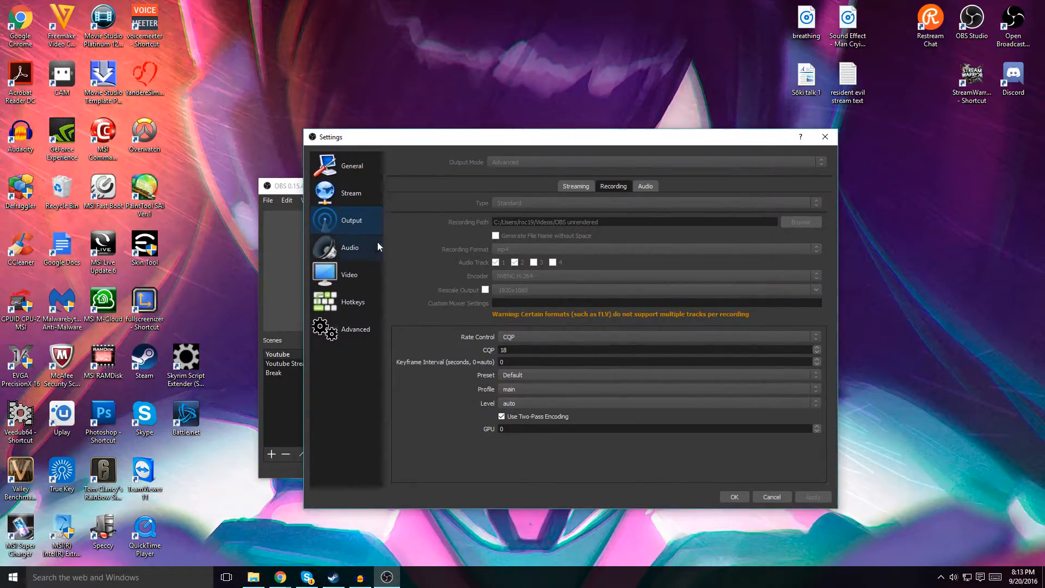
Step: Check the device choices for both desktop audio devices and the first microphone/auxiliary device in the audio settings
left_click(347, 255)
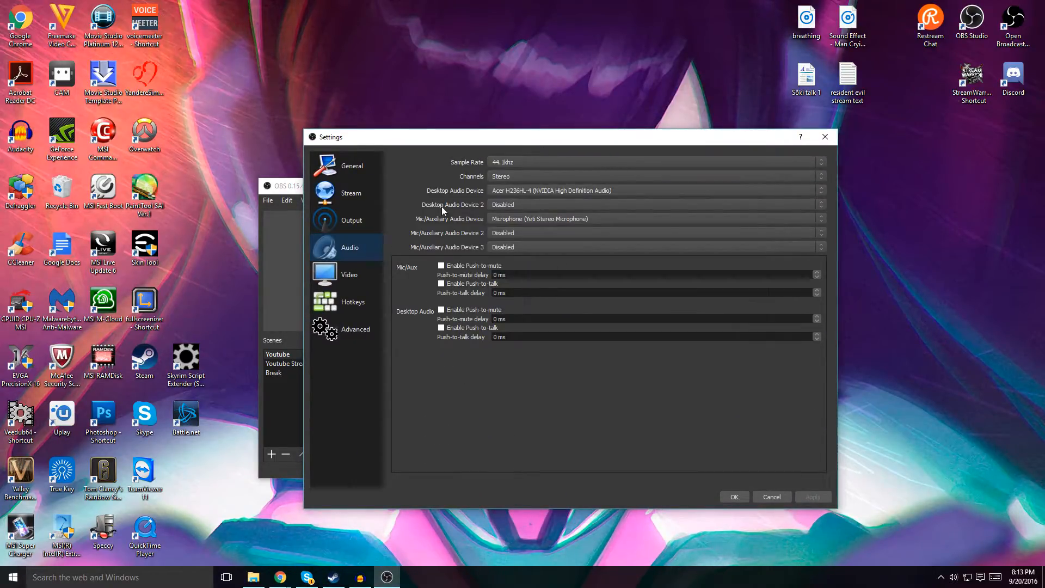
left_click(511, 192)
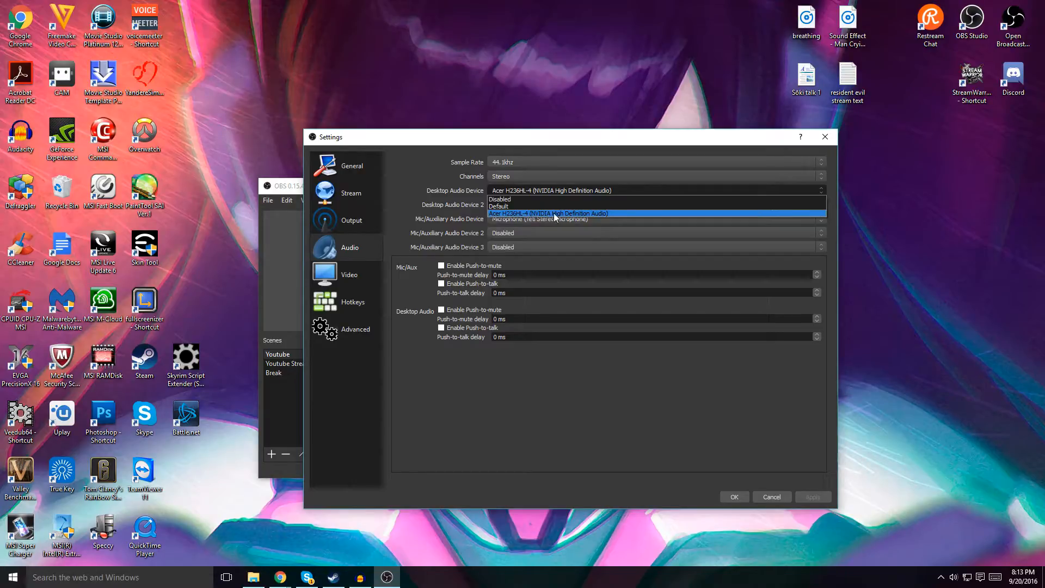
left_click(446, 213)
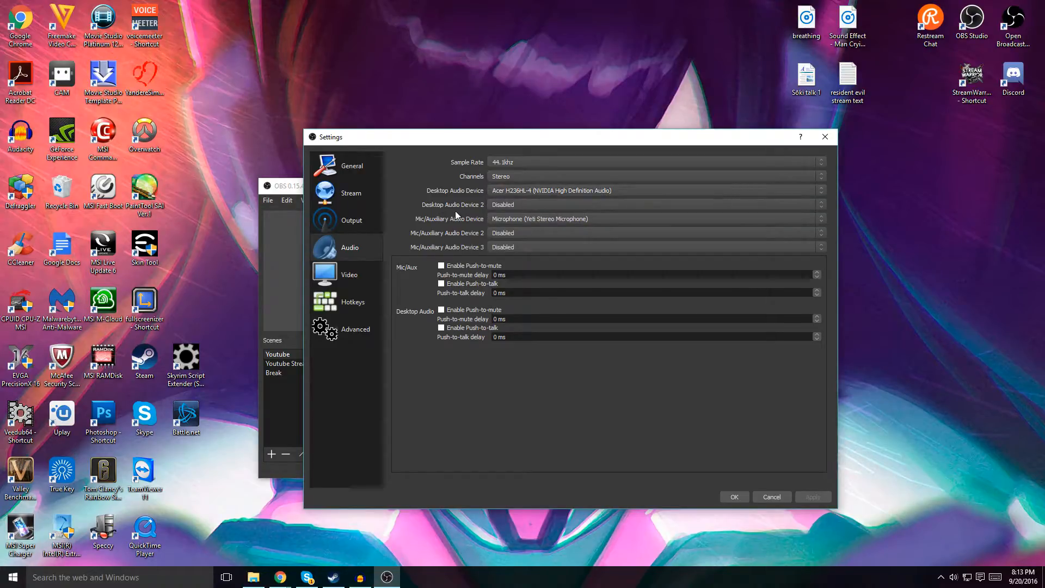
left_click(510, 218)
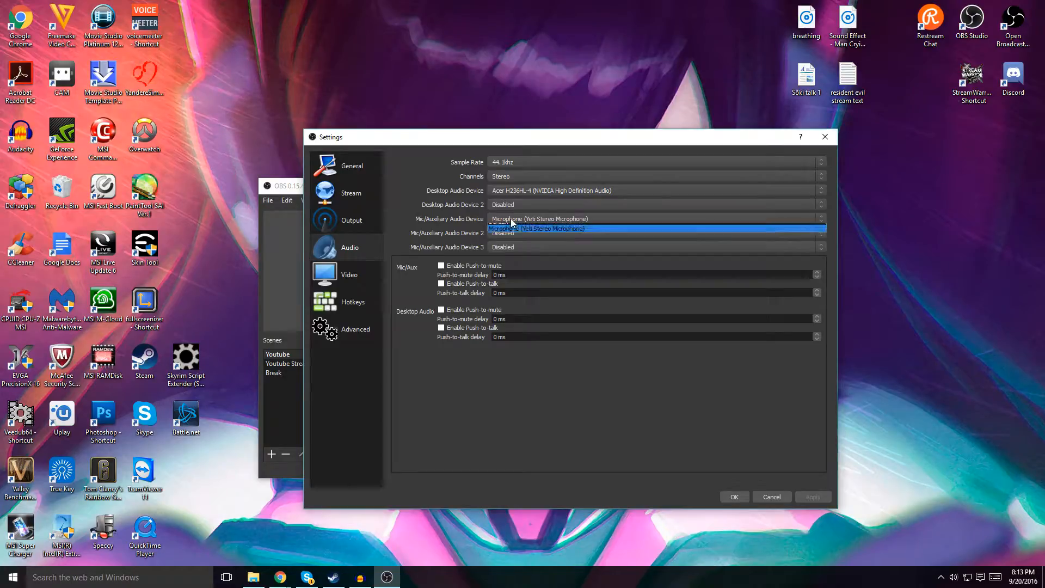
left_click(446, 229)
mouse_move(493, 139)
left_mouse_down()
mouse_move(497, 443)
mouse_move(515, 354)
mouse_move(477, 126)
left_mouse_up()
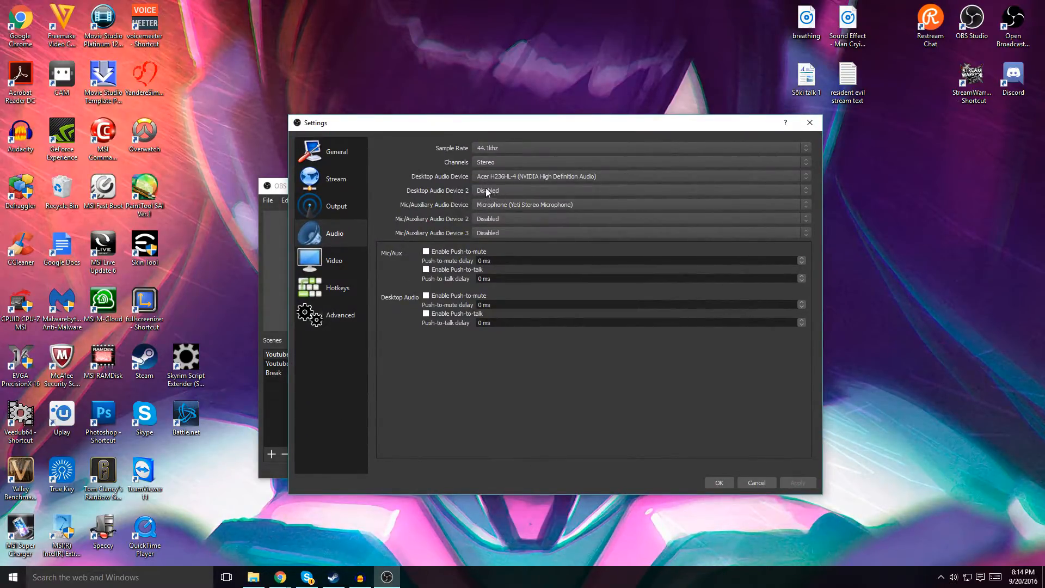
left_click(495, 190)
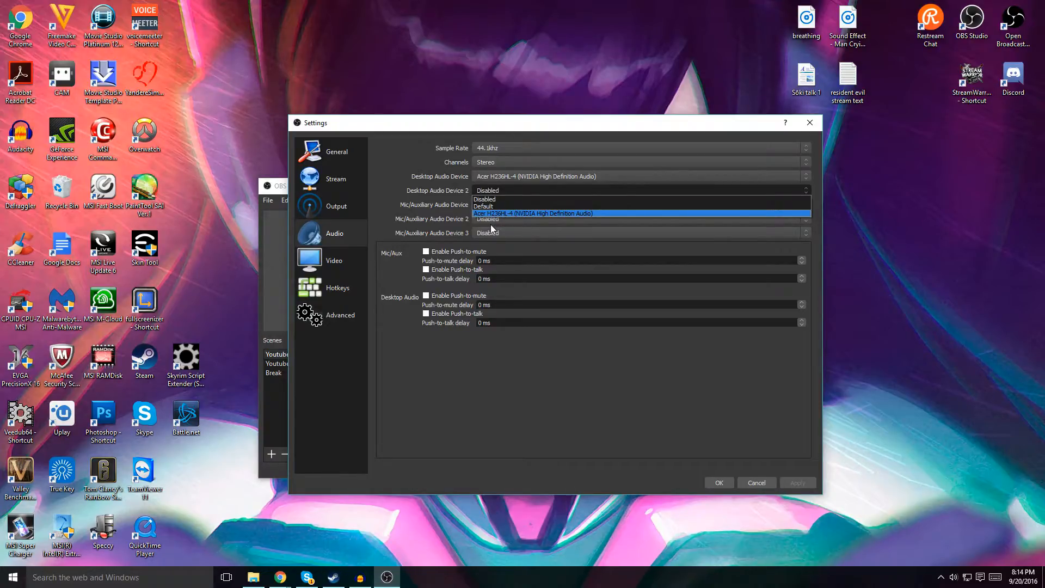
left_click(439, 192)
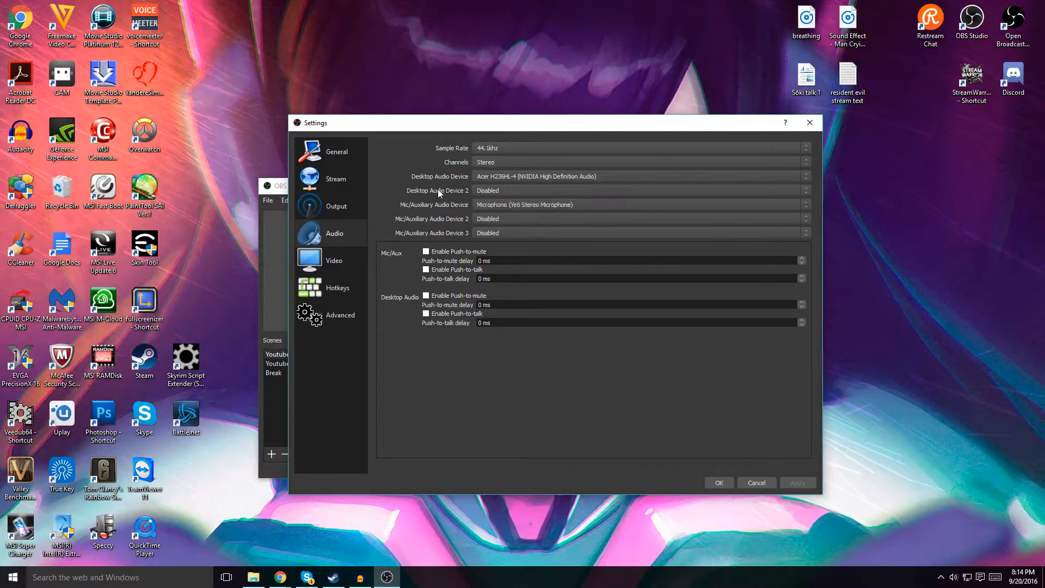
Step: Return to the recording output settings and dismiss the Settings window without saving
left_click(344, 210)
left_click_drag(519, 123, 522, 494)
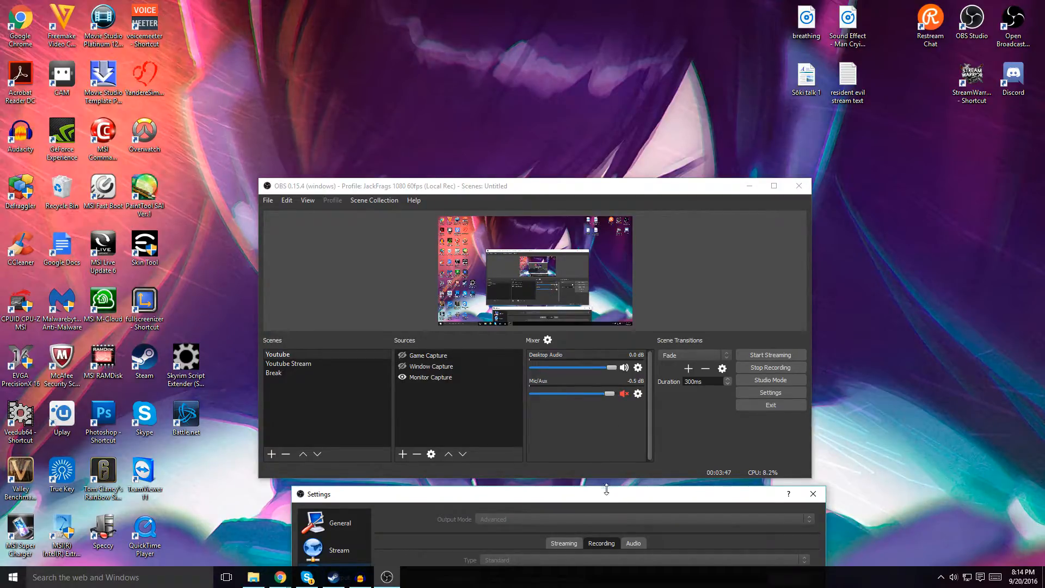
left_click_drag(607, 495, 600, 156)
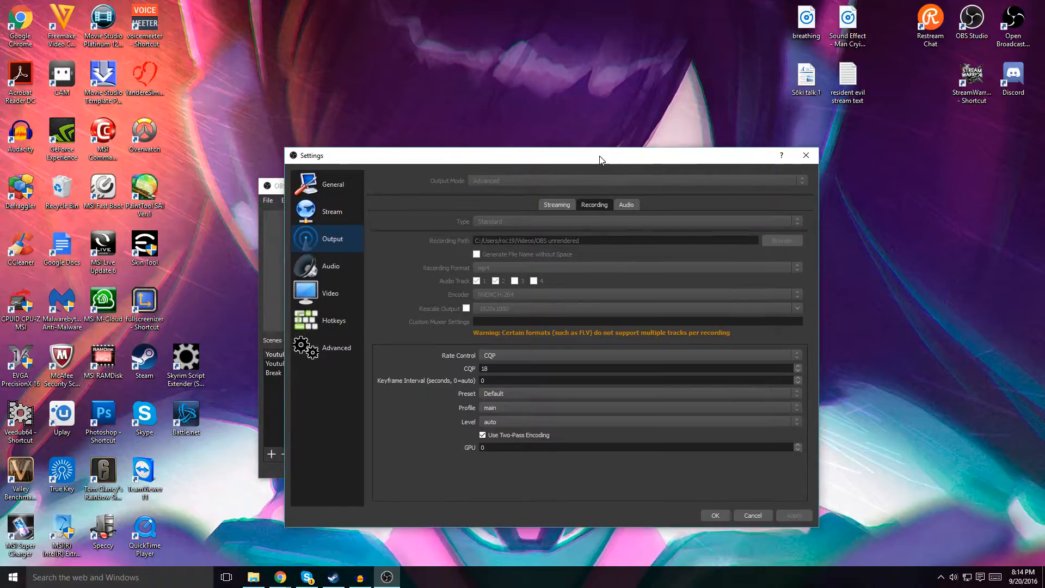
left_click(751, 515)
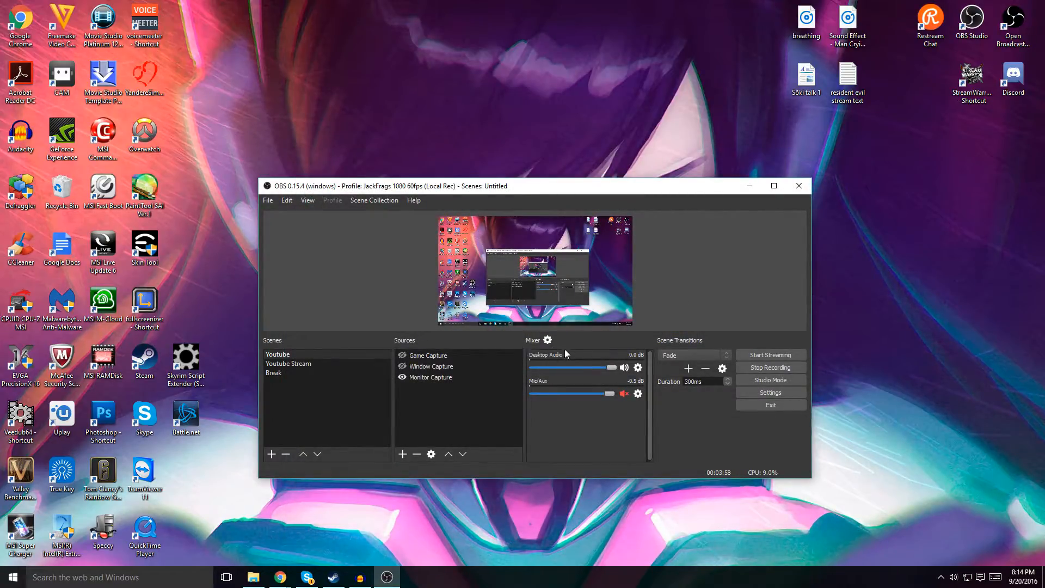
Step: Unmute Mic/Aux in the mixer to check its level meter and mute it again
left_click(625, 393)
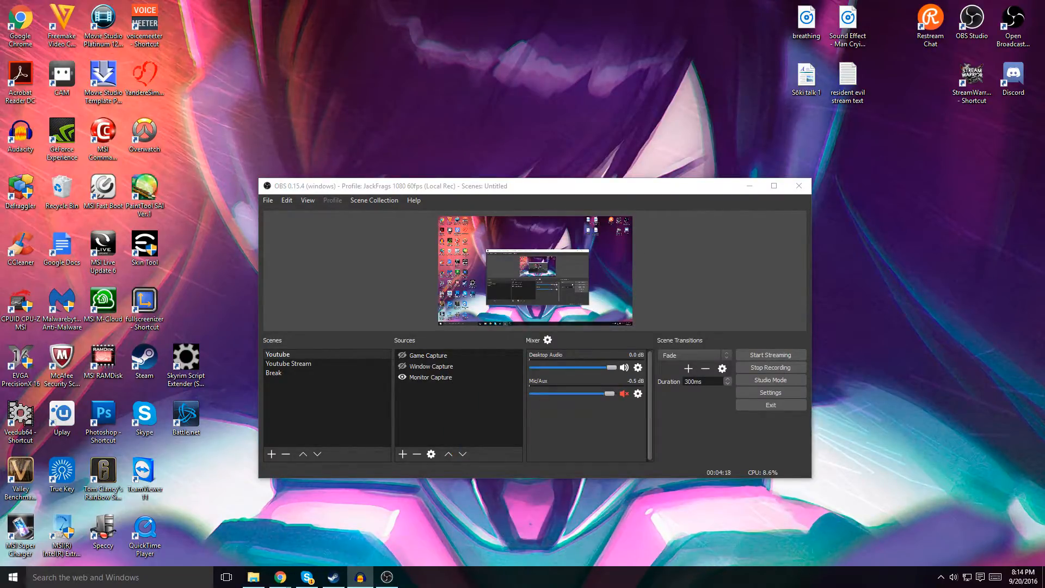
left_click(624, 395)
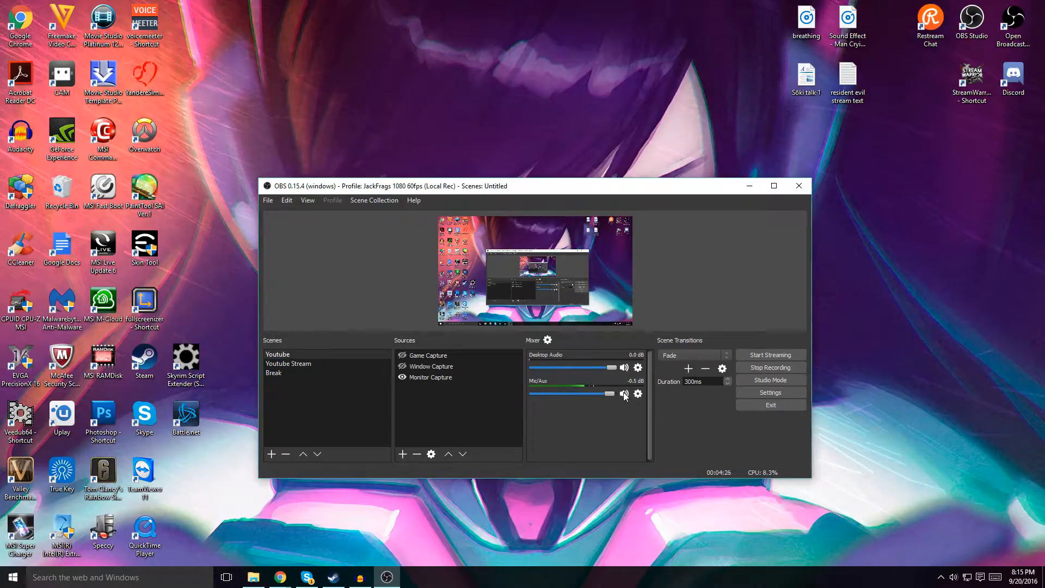
left_click(624, 394)
left_click(624, 393)
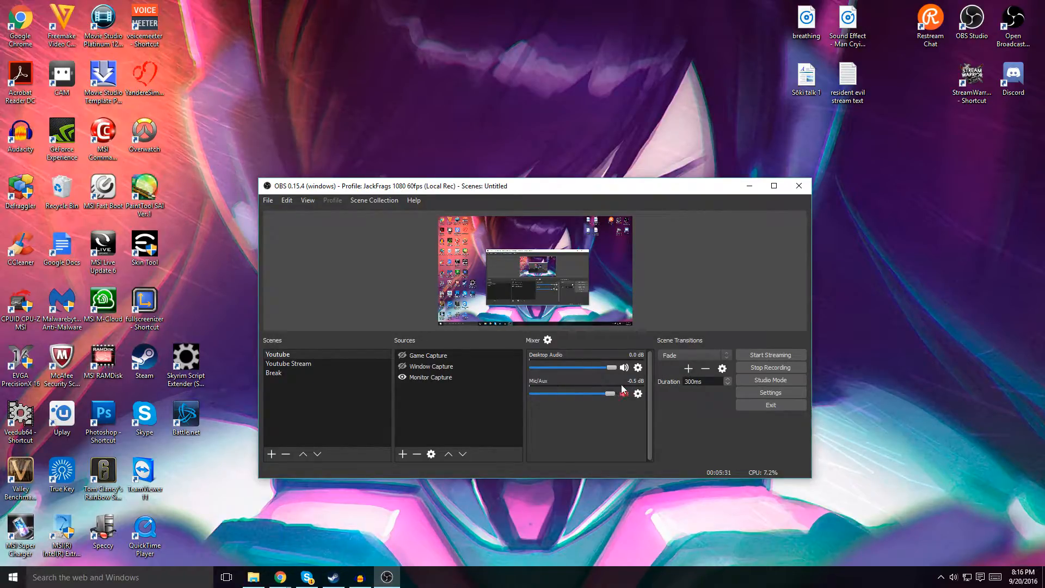
left_click(624, 393)
Step: Set the Mic/Aux device to Microphone (Yeti Stereo Microphone) in its properties and briefly toggle its mute
left_click(638, 393)
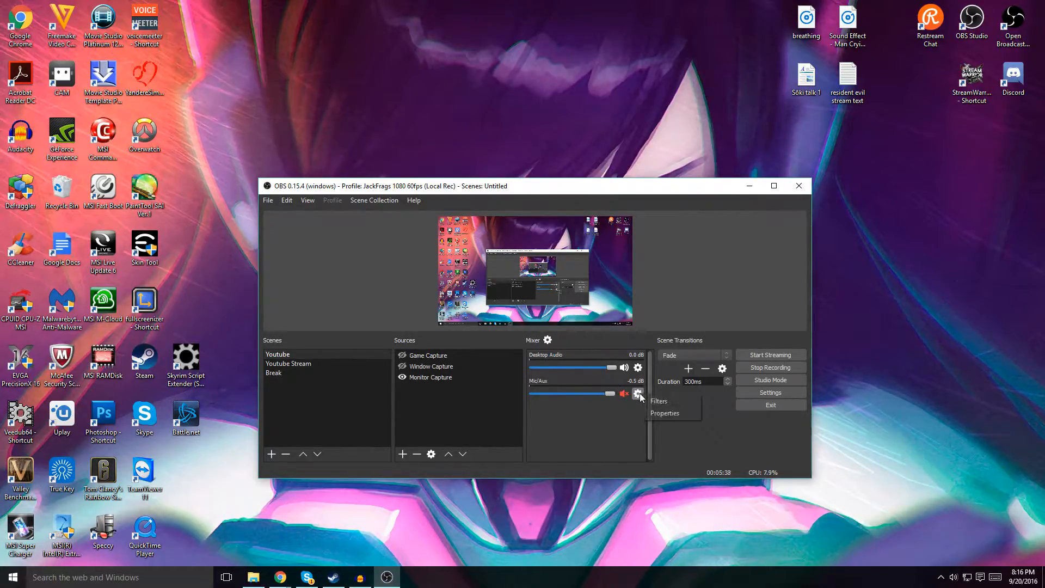
left_click(671, 412)
left_click(533, 403)
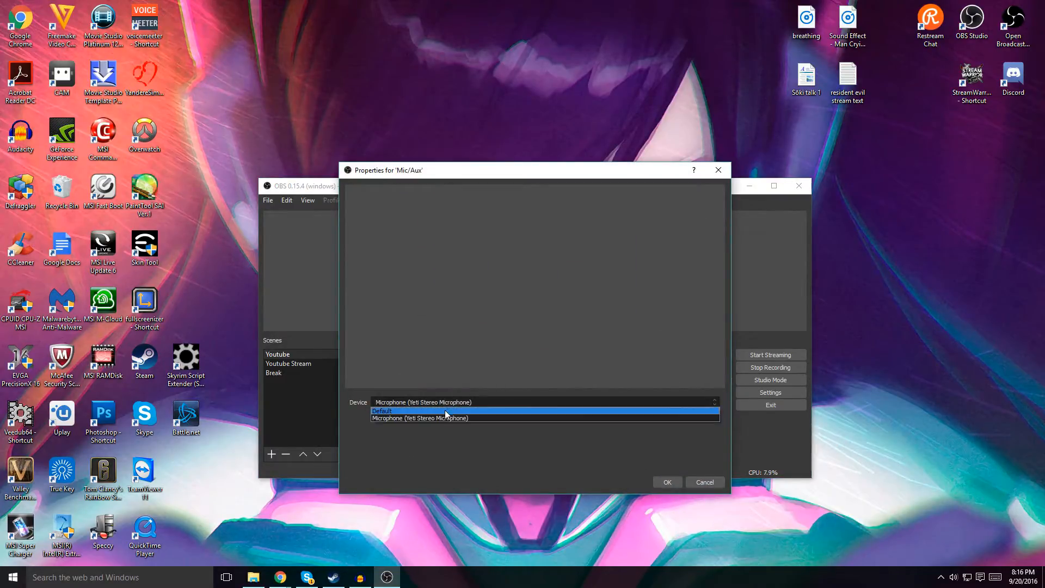
left_click(440, 416)
left_click(669, 483)
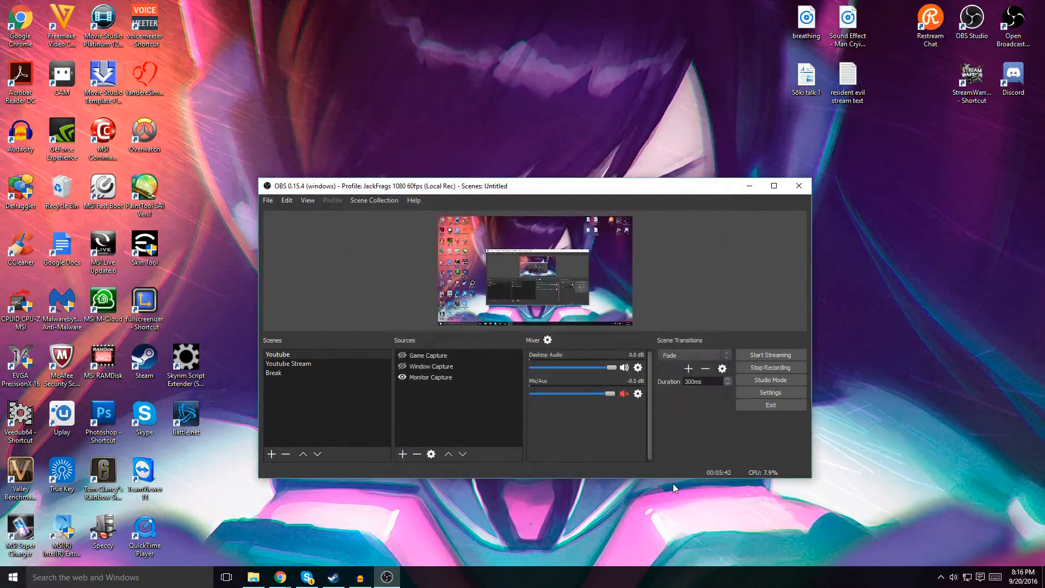
left_click(638, 394)
left_click(661, 417)
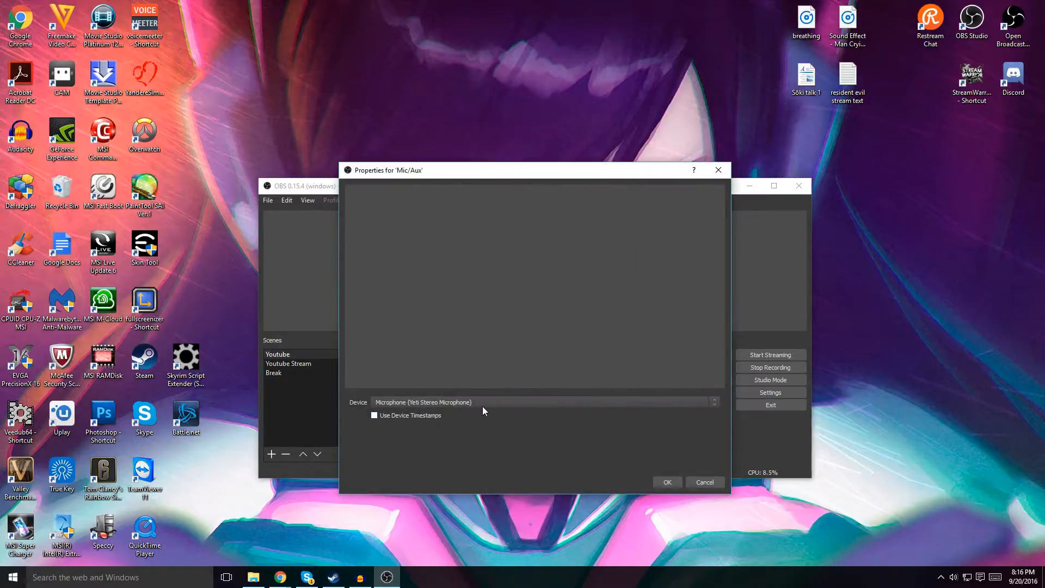
left_click(461, 402)
left_click(456, 416)
left_click(670, 484)
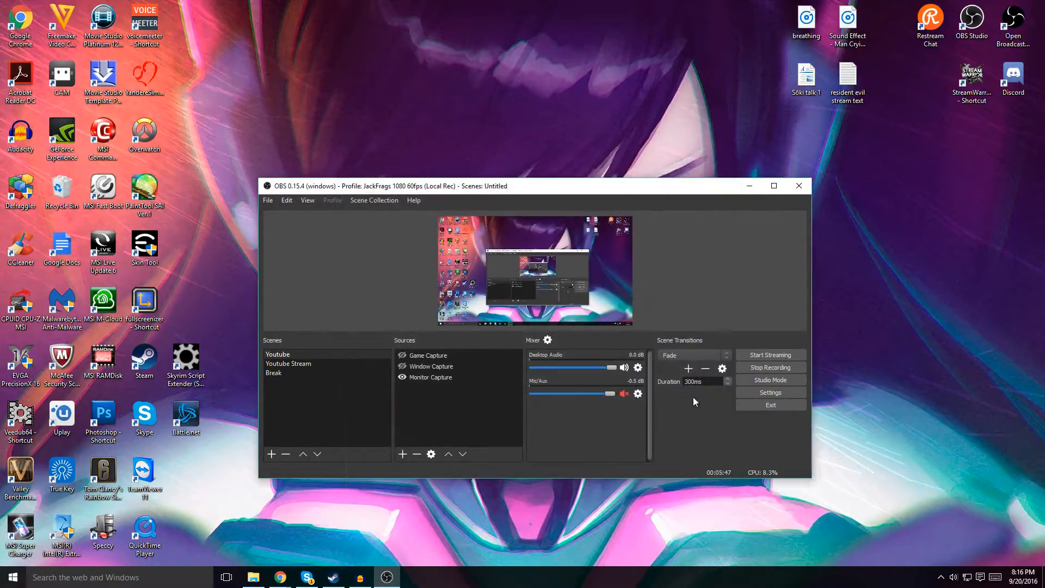
left_click(624, 393)
left_click(624, 393)
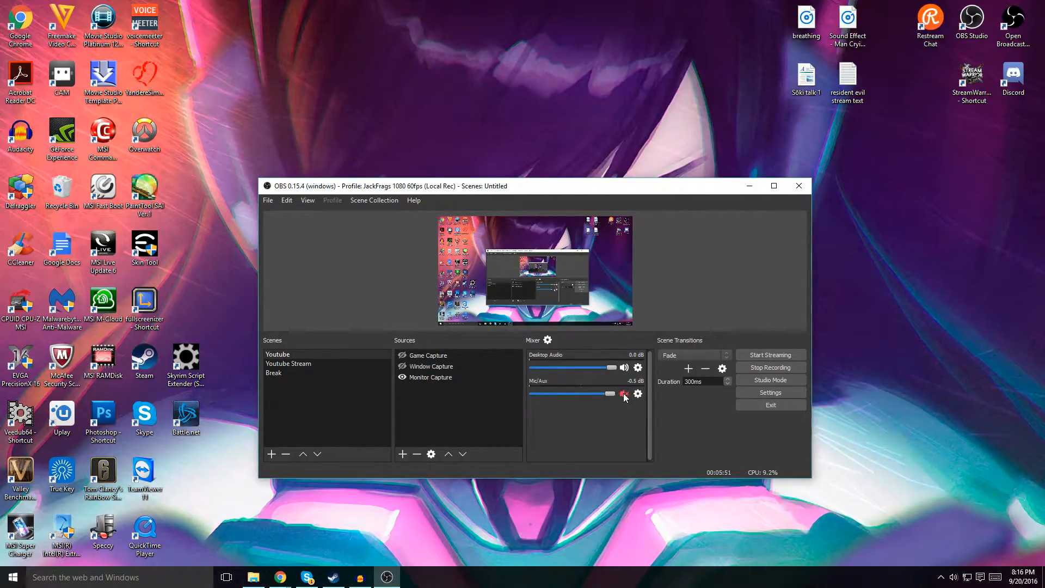
Step: Set the Desktop Audio device to Acer H236HL-4 (NVIDIA High Definition Audio) in its properties and confirm
left_click(639, 370)
left_click(656, 385)
left_click(575, 403)
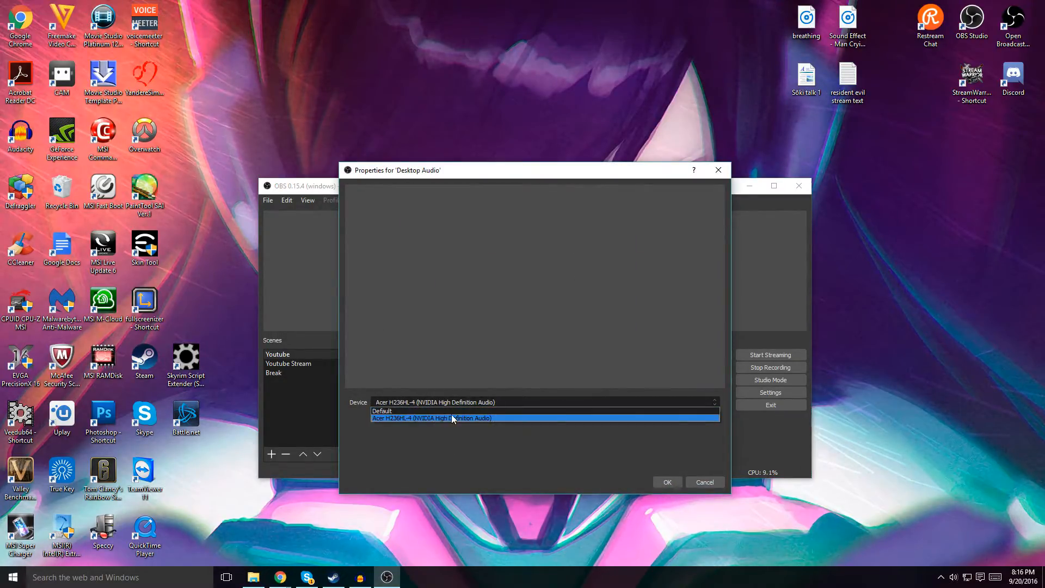
left_click(424, 417)
left_click(677, 480)
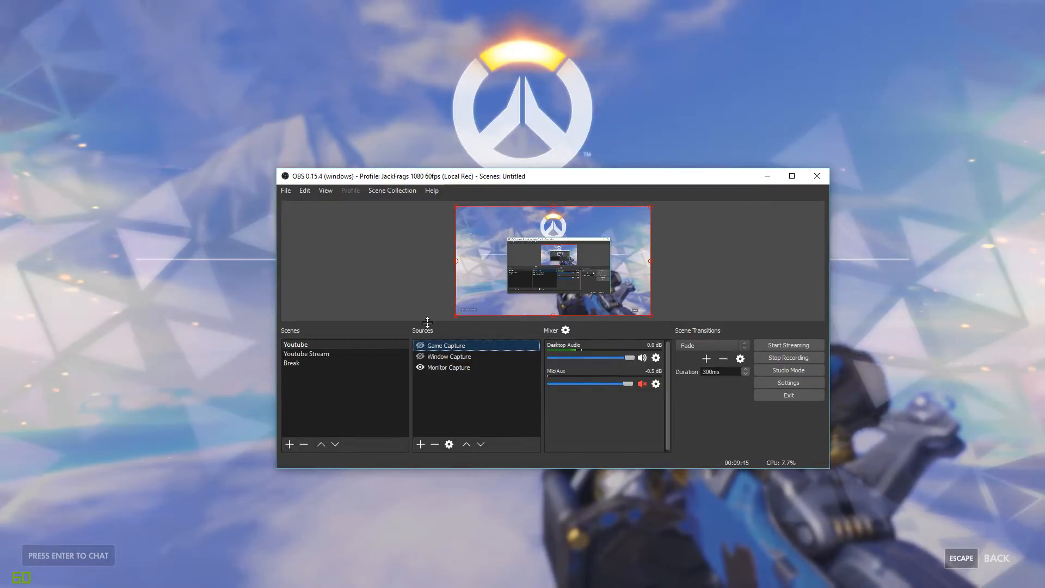
Step: Set the Game Capture source to Capture specific window with [Overwatch.exe]: Overwatch as the window
right_click(450, 345)
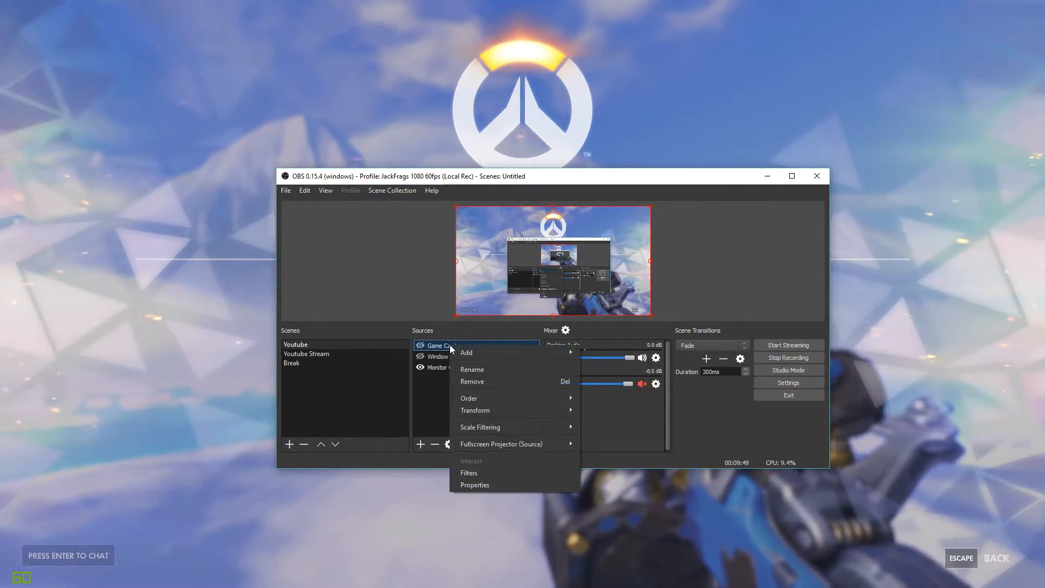
left_click(495, 486)
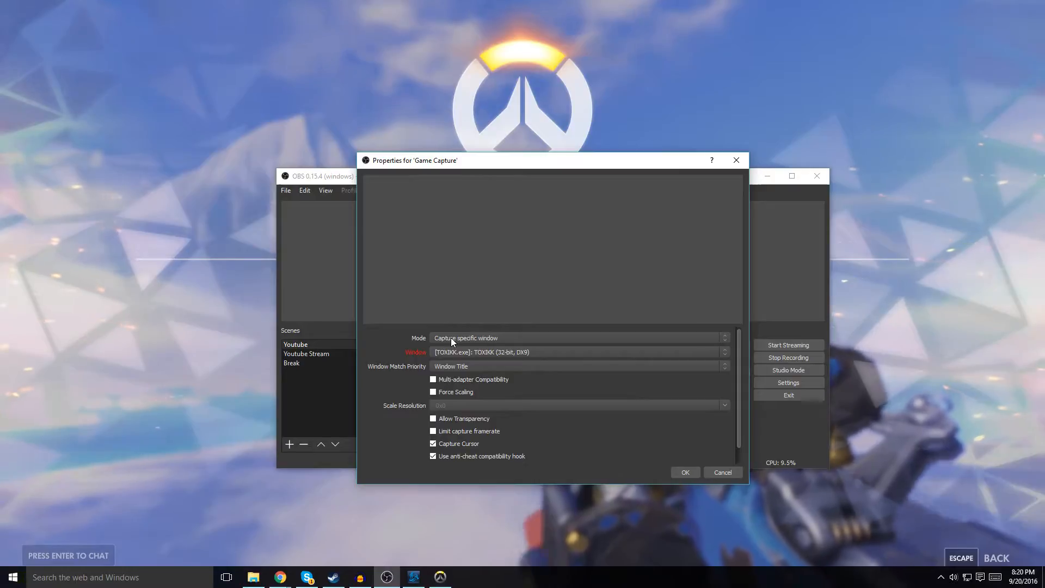
left_click(449, 338)
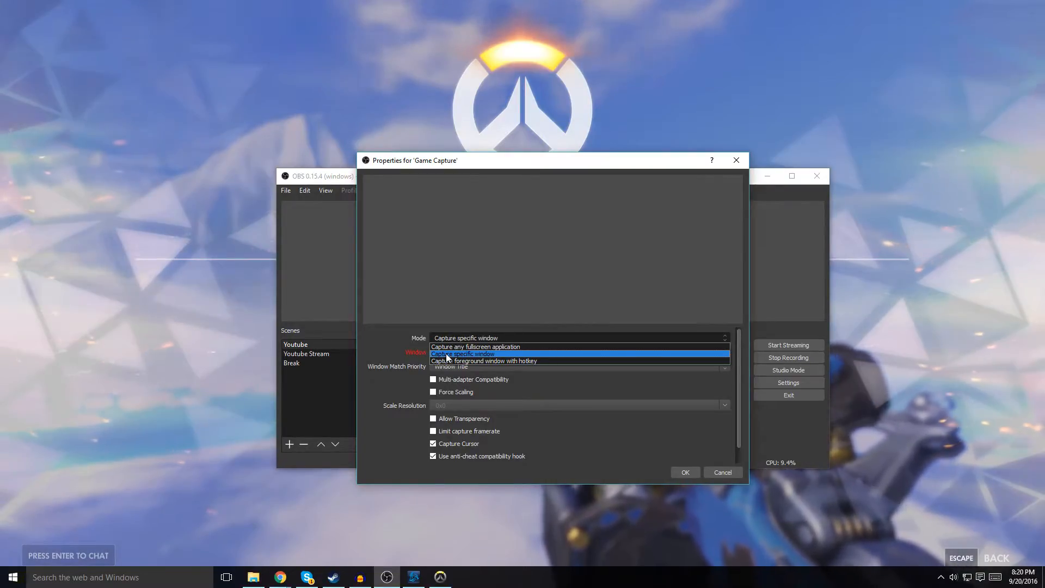
left_click(439, 355)
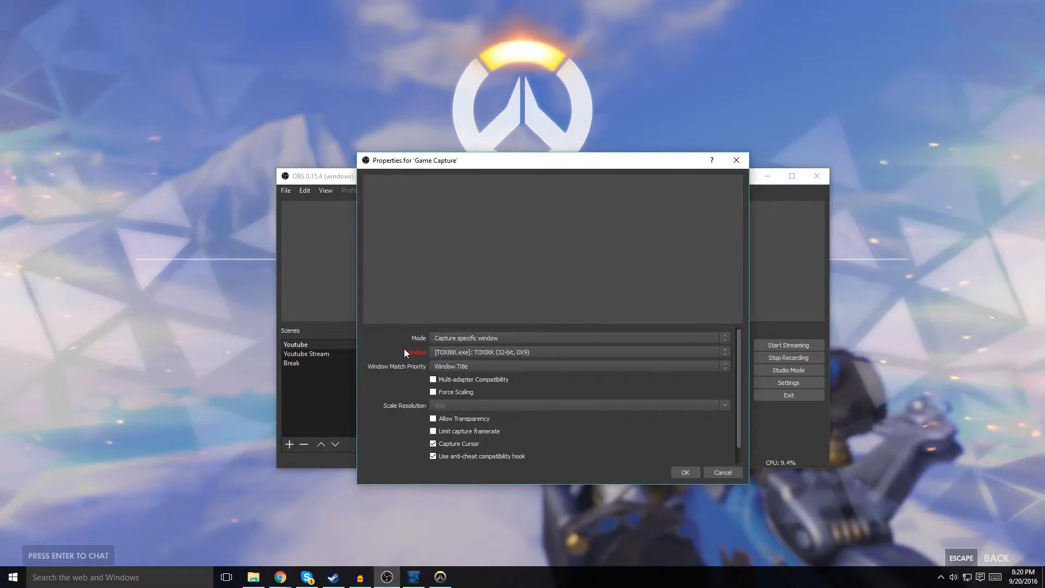
left_click(447, 352)
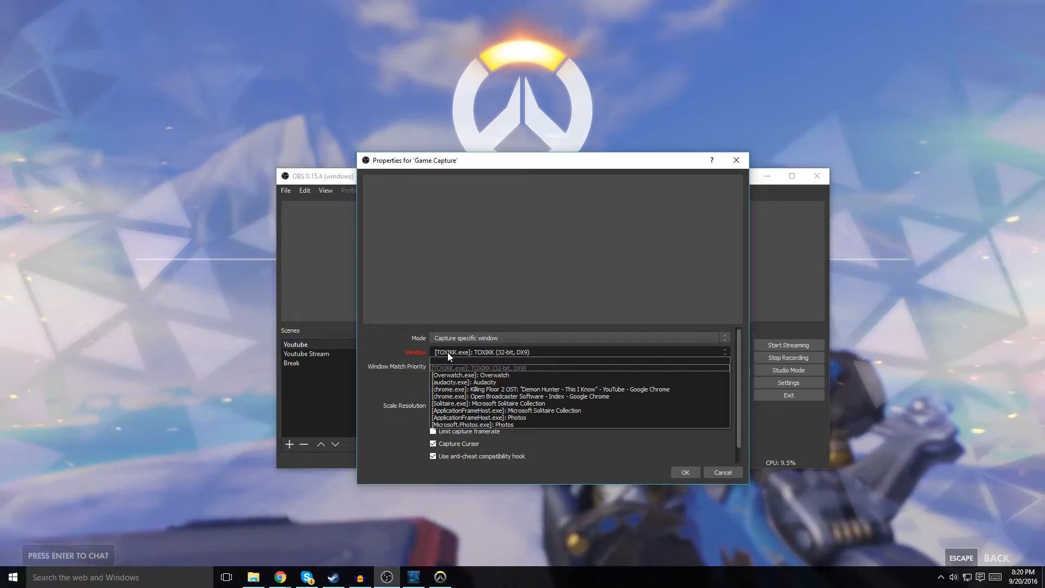
left_click(469, 375)
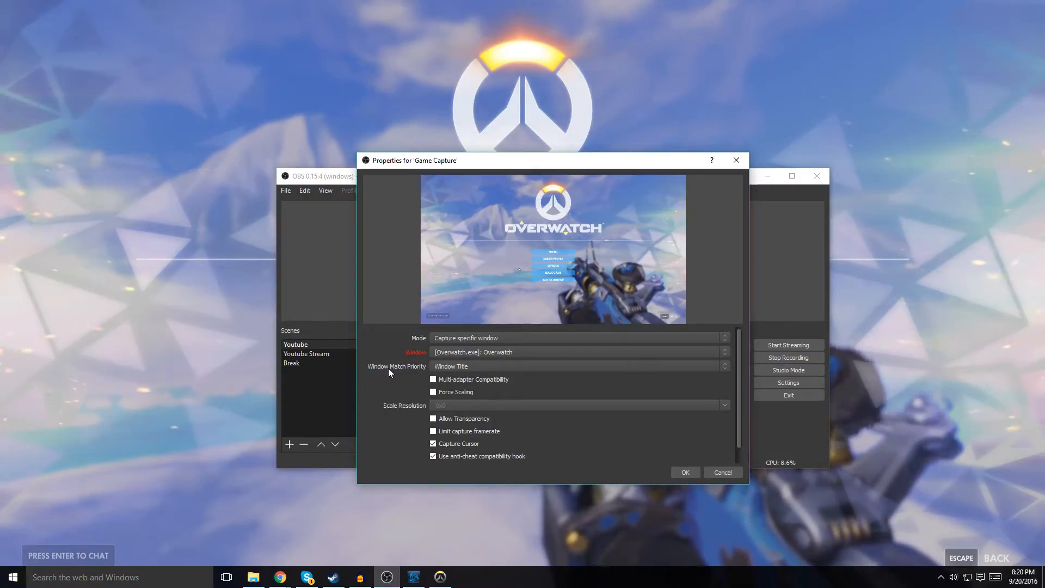
Step: Try Window Class as the Game Capture window match priority and set it back to Window Title
left_click(444, 367)
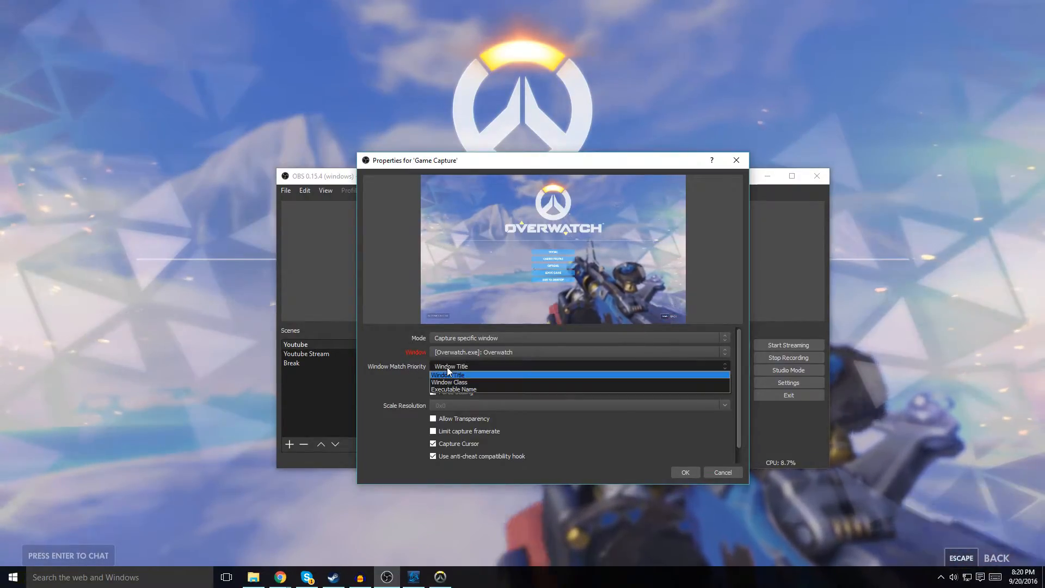
left_click(454, 375)
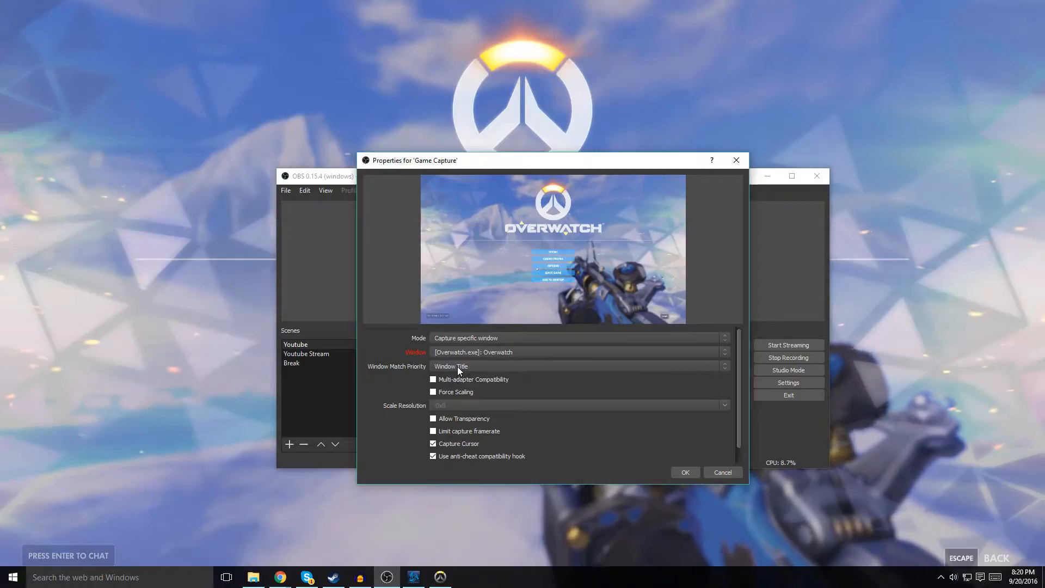
left_click(457, 367)
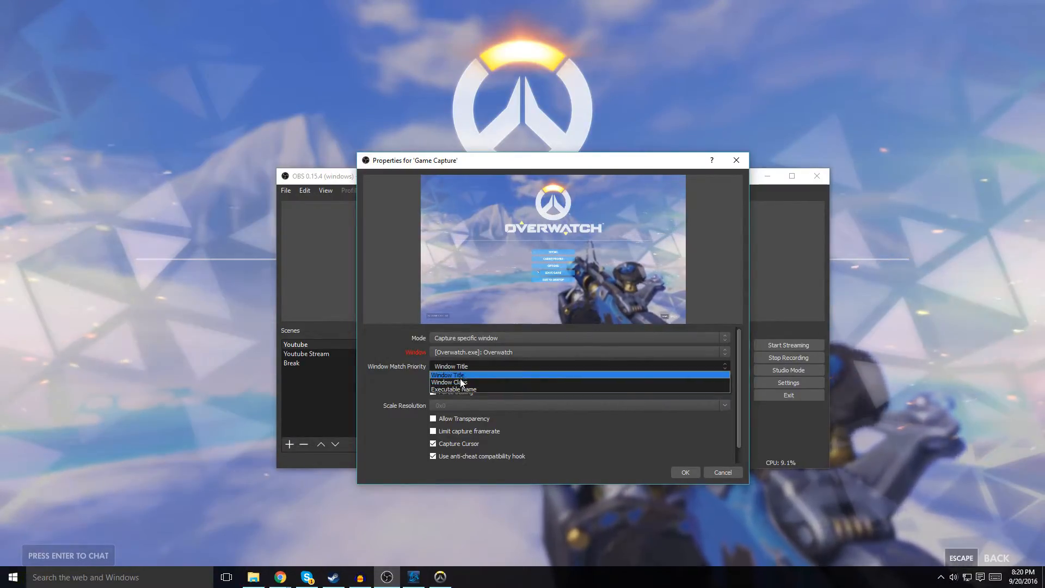
left_click(460, 383)
left_click(462, 369)
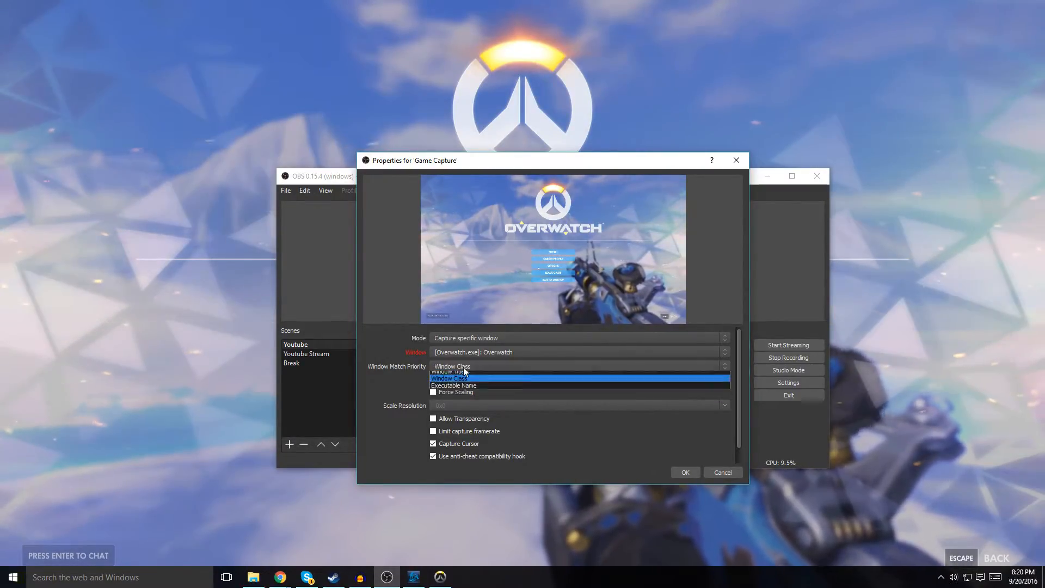
left_click(453, 375)
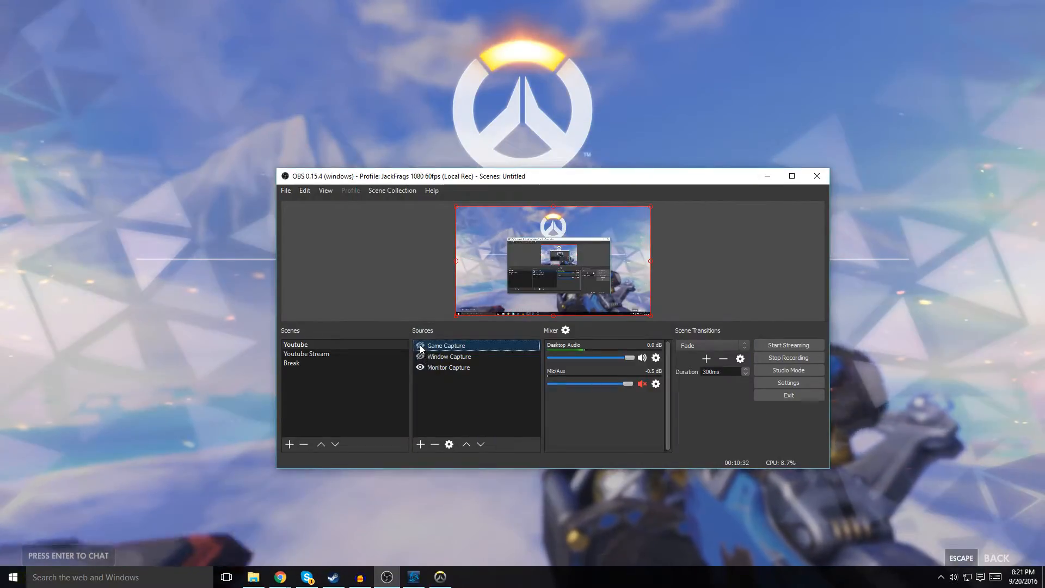
Step: Switch to Overwatch, resume play to move the character briefly, and reopen the game menu
key("alt+Tab")
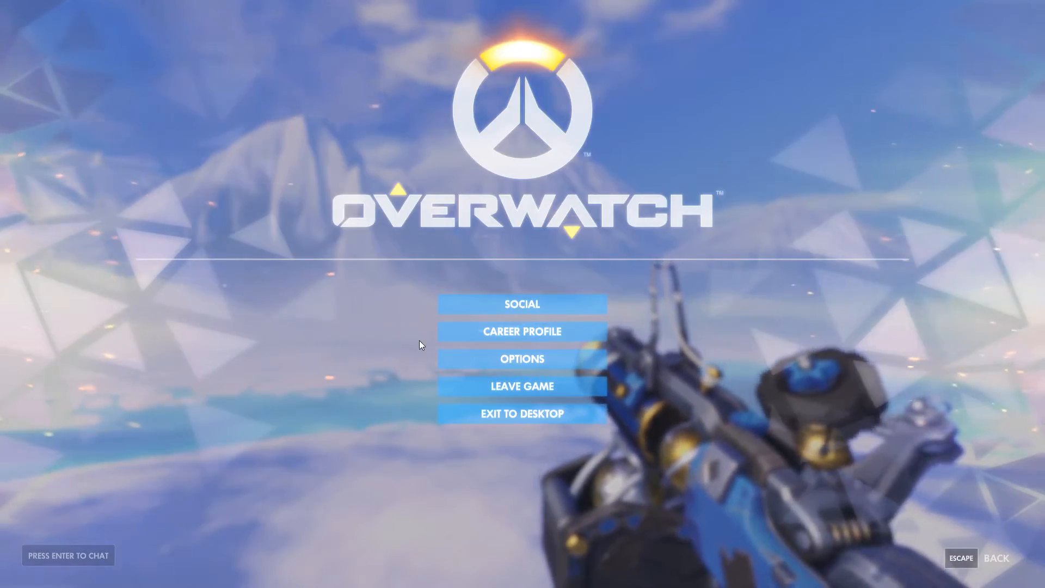
key("Escape")
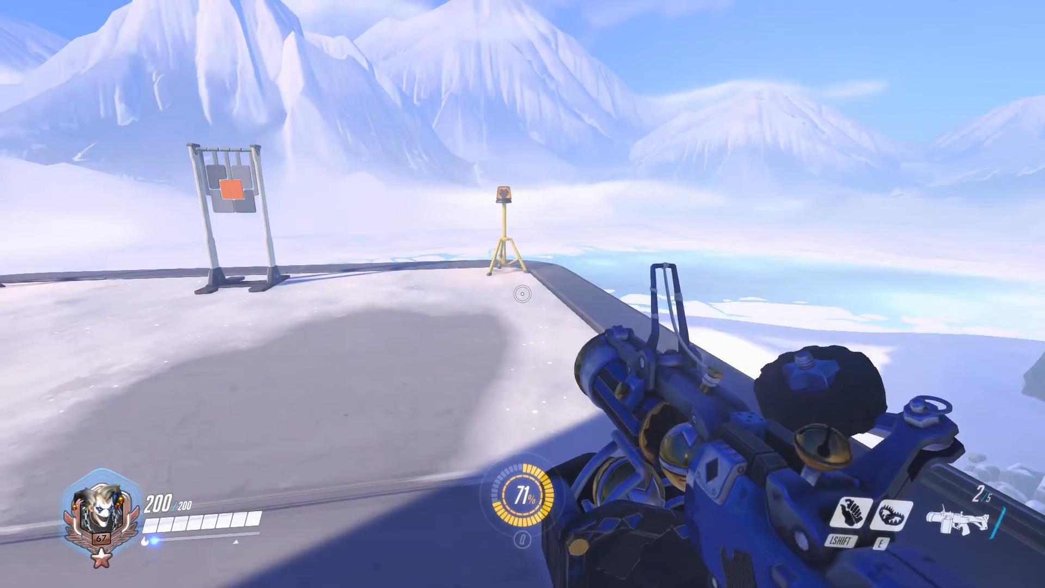
key("w")
key("a")
key("Escape")
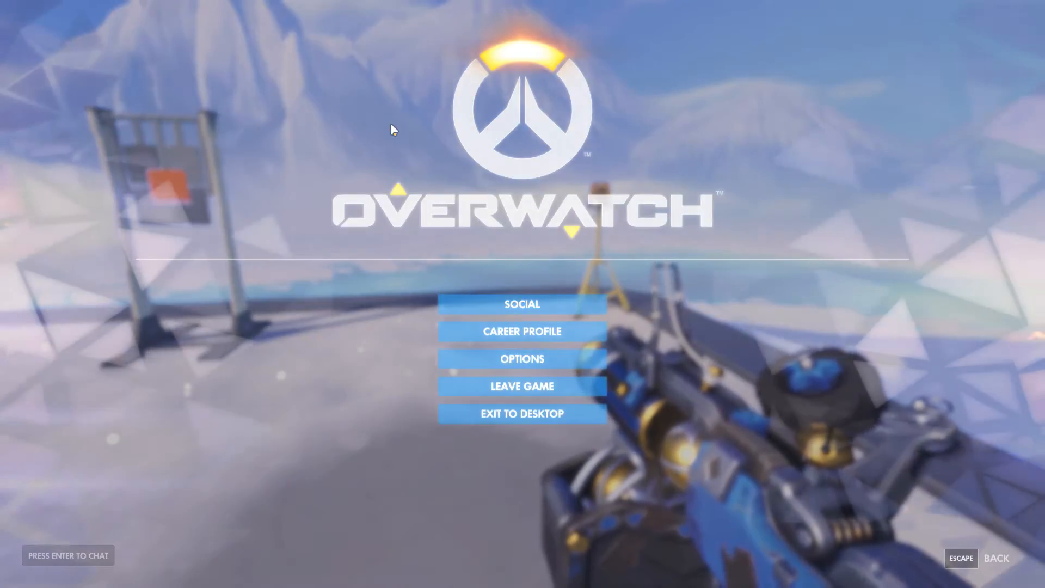
Step: Open Overwatch's video options and review the available display modes
left_click(568, 357)
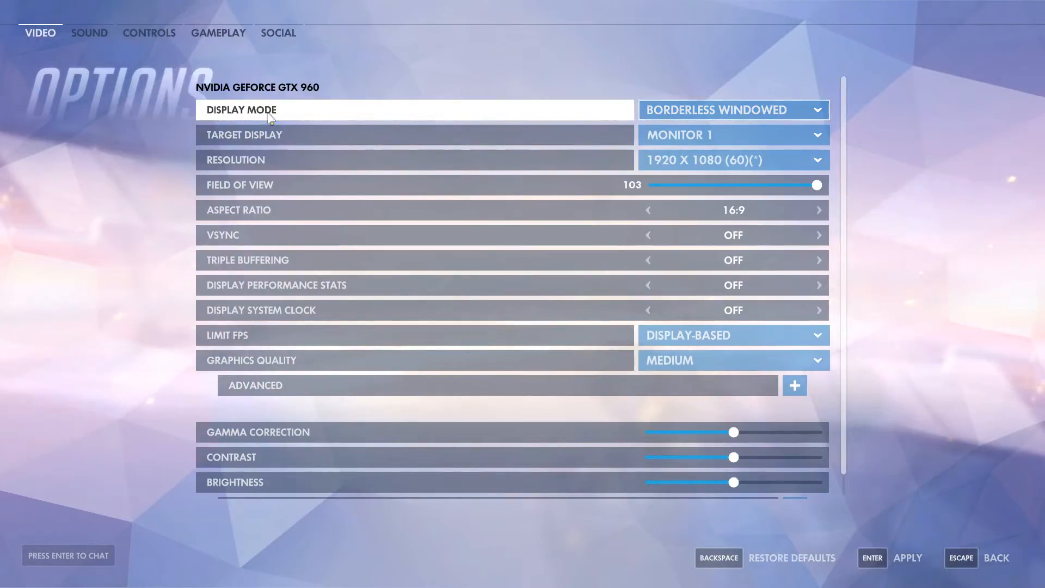
left_click(712, 112)
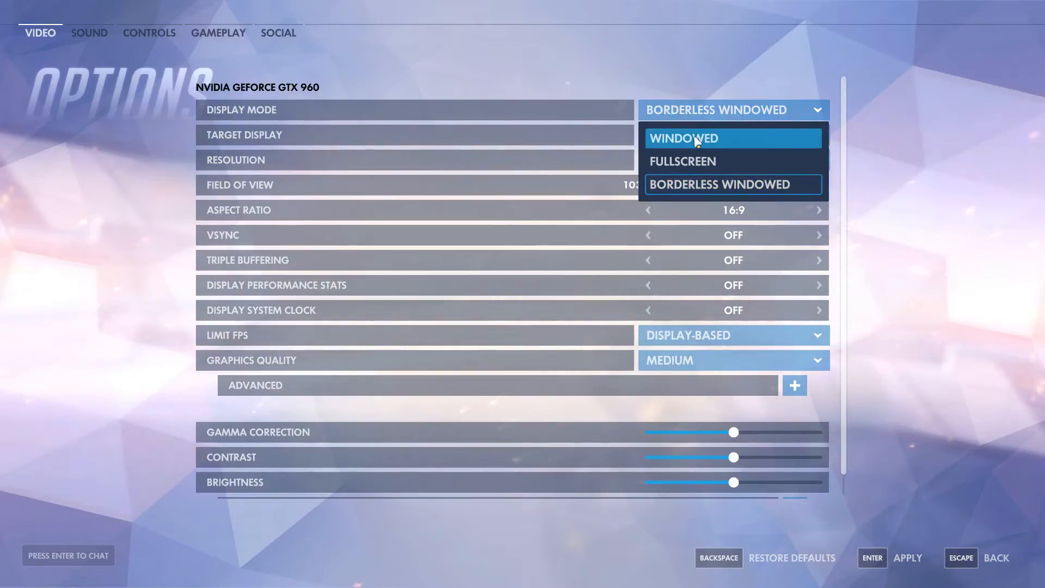
left_click(691, 81)
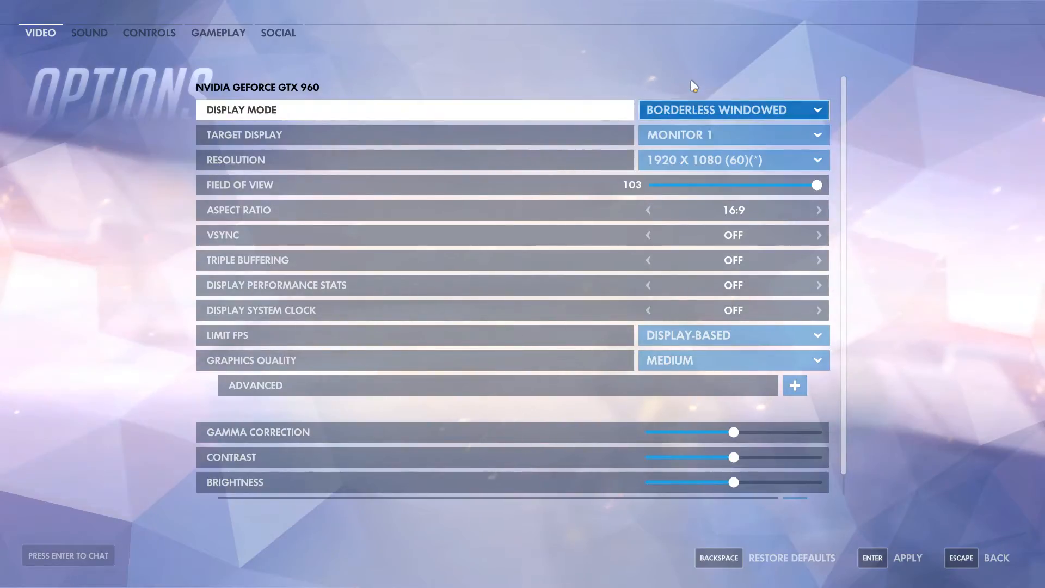
Step: Select Monitor 1 as Overwatch's target display and check the resolution options
left_click(673, 139)
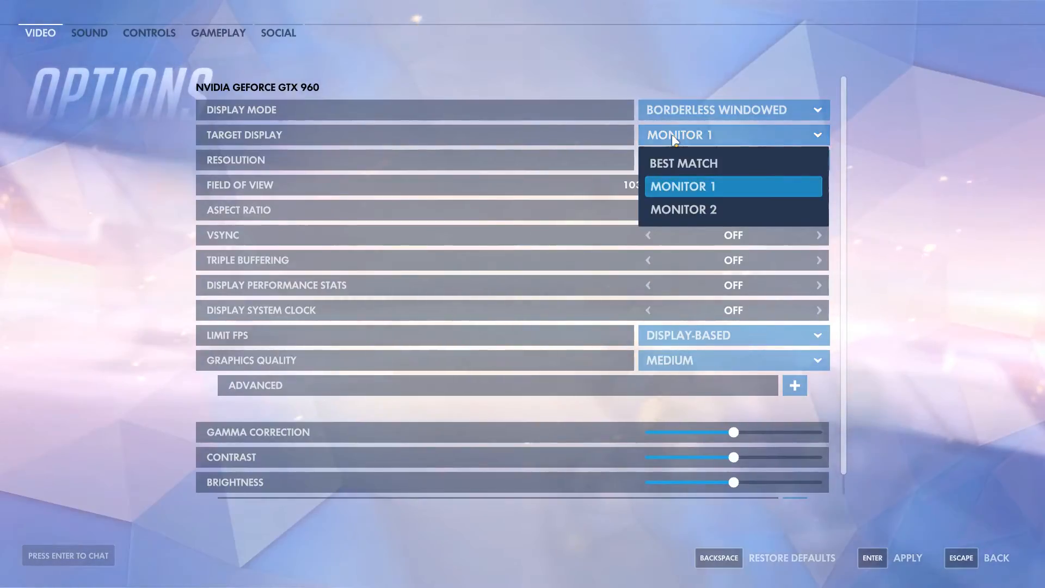
left_click(716, 185)
left_click(722, 138)
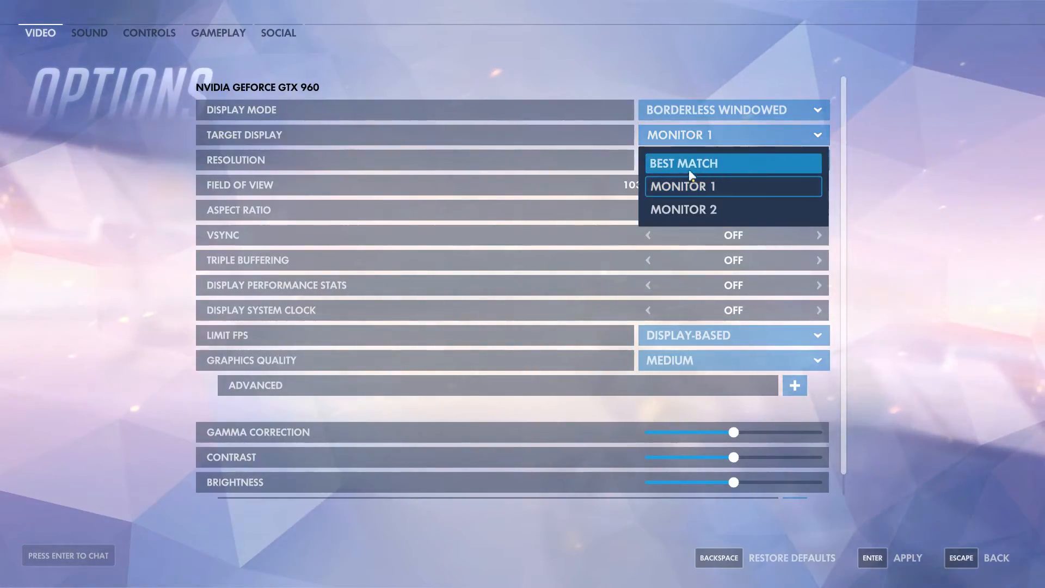
left_click(695, 191)
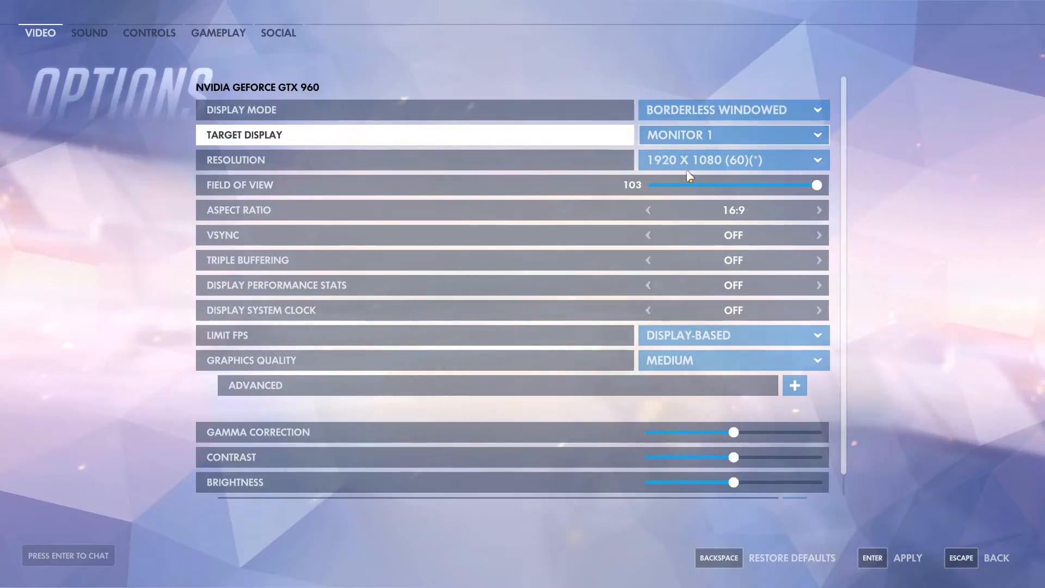
left_click(697, 163)
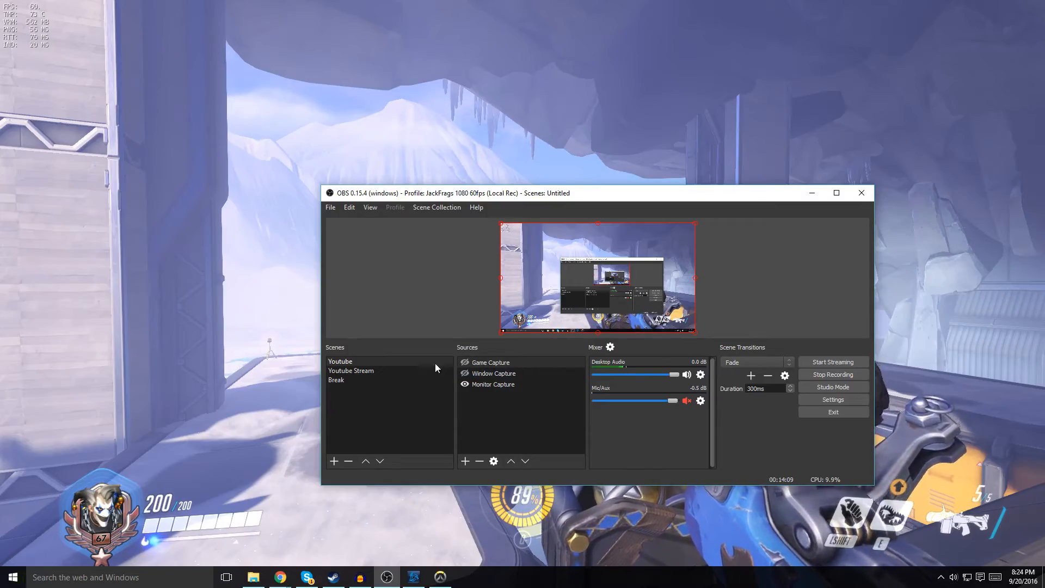
Step: Show the Game Capture source in OBS to check its picture, and hide it again
left_click(465, 363)
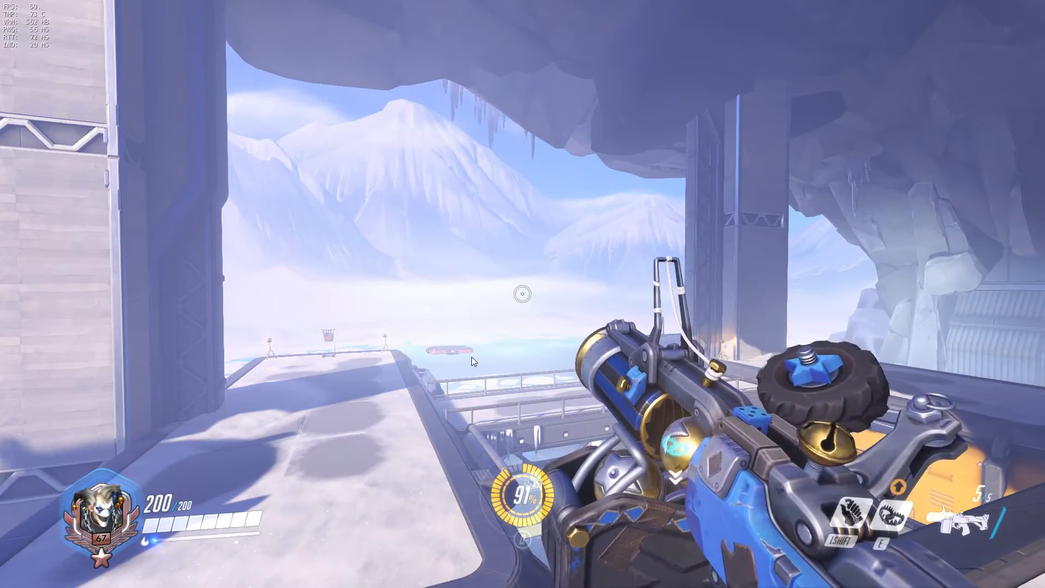
left_click(466, 362)
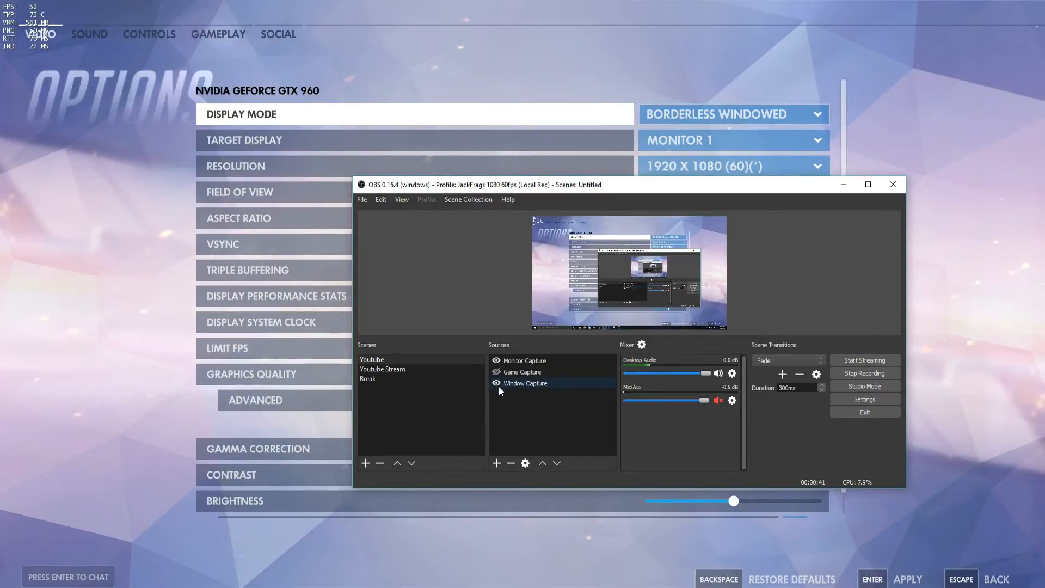
Step: Set the Window Capture source to [Overwatch.exe]: Overwatch with Window Class as the match priority, and confirm
right_click(517, 384)
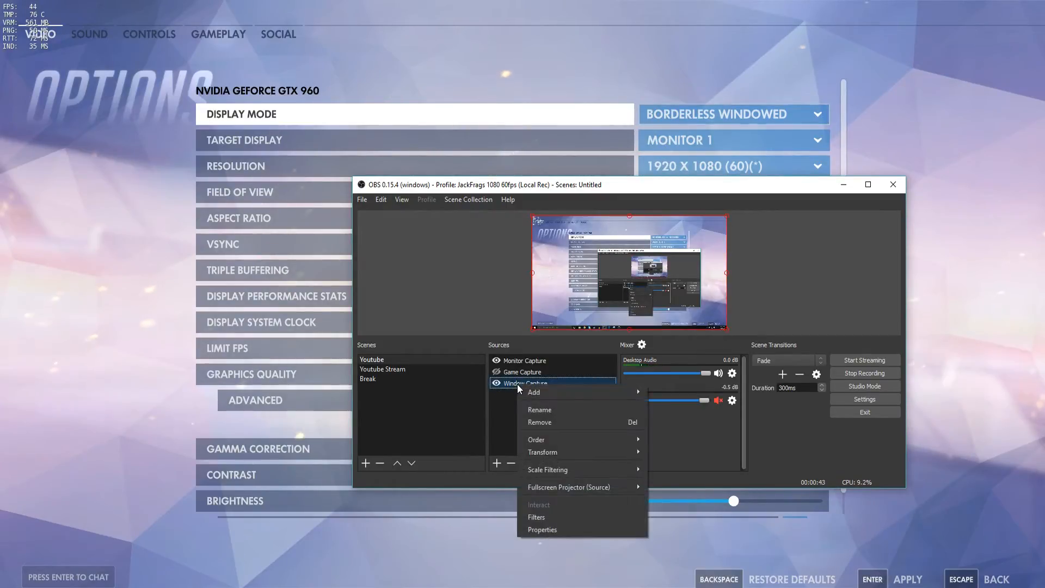
left_click(545, 530)
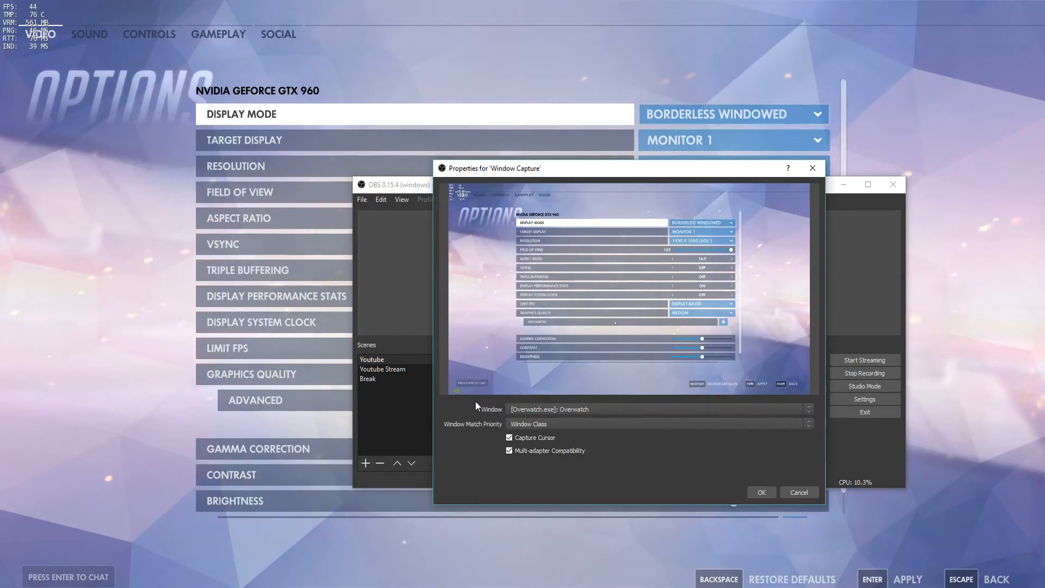
left_click(524, 410)
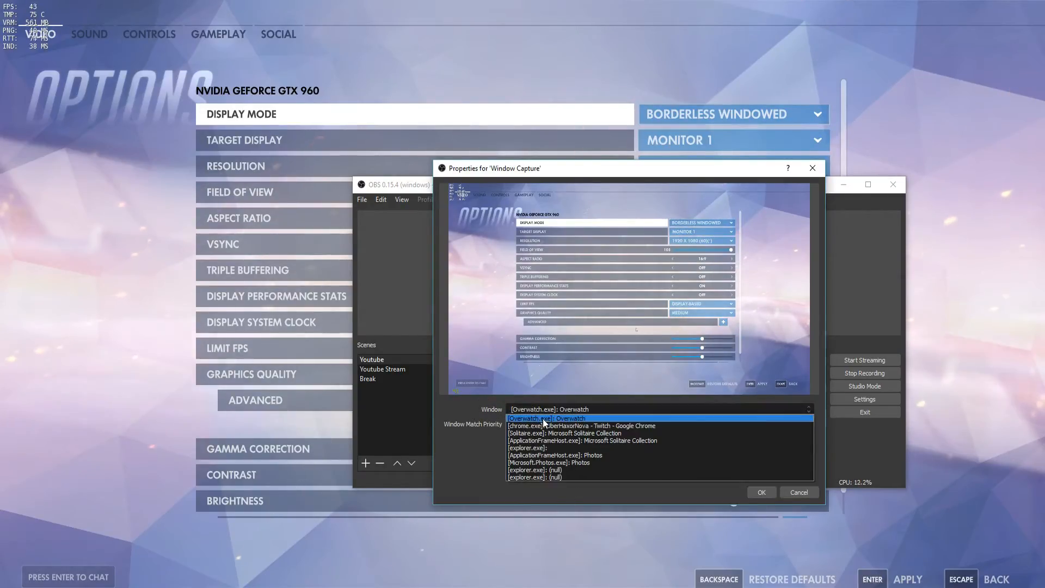
left_click(552, 418)
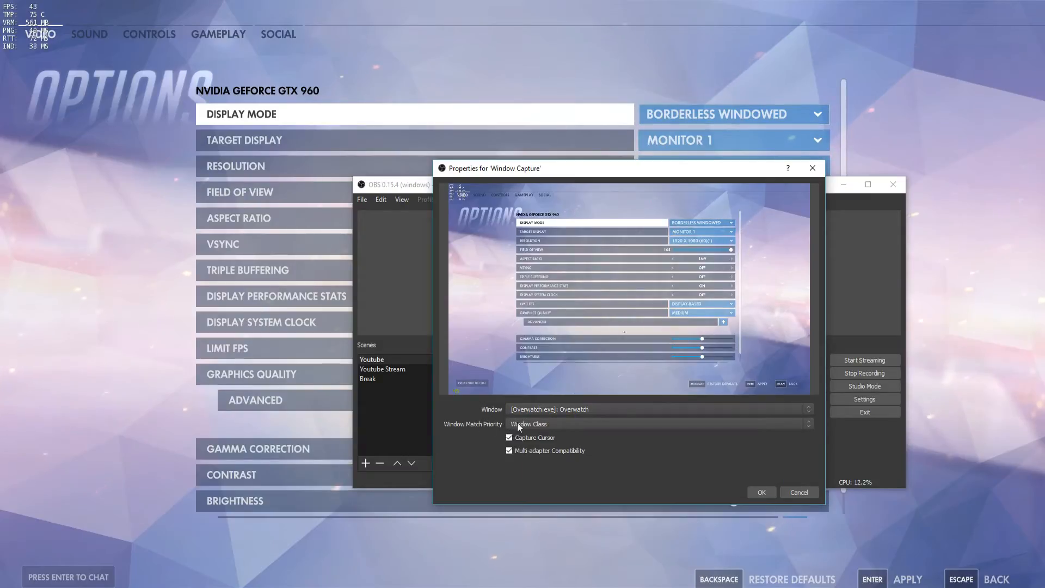
left_click(528, 423)
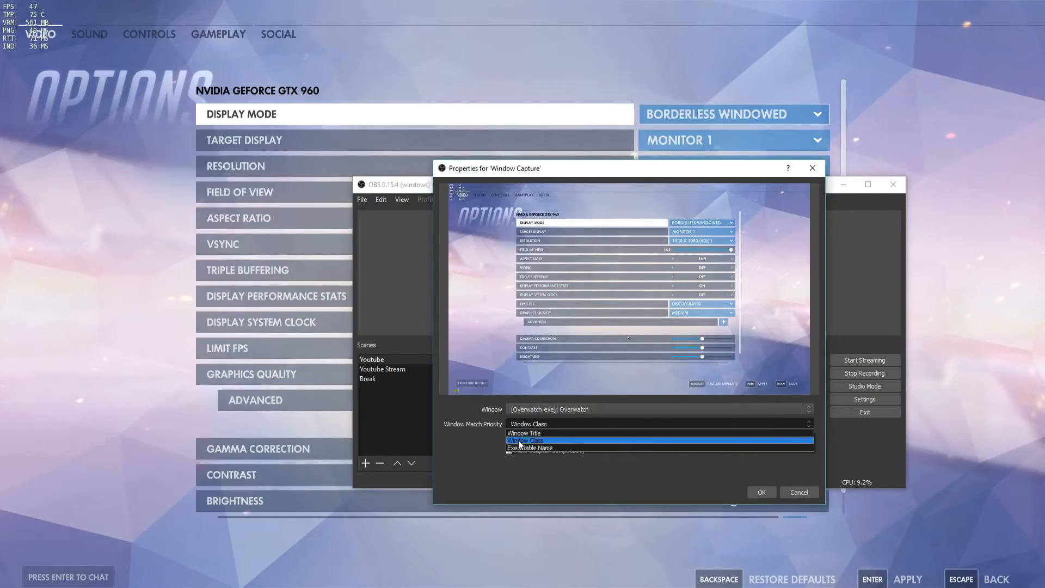
left_click(520, 440)
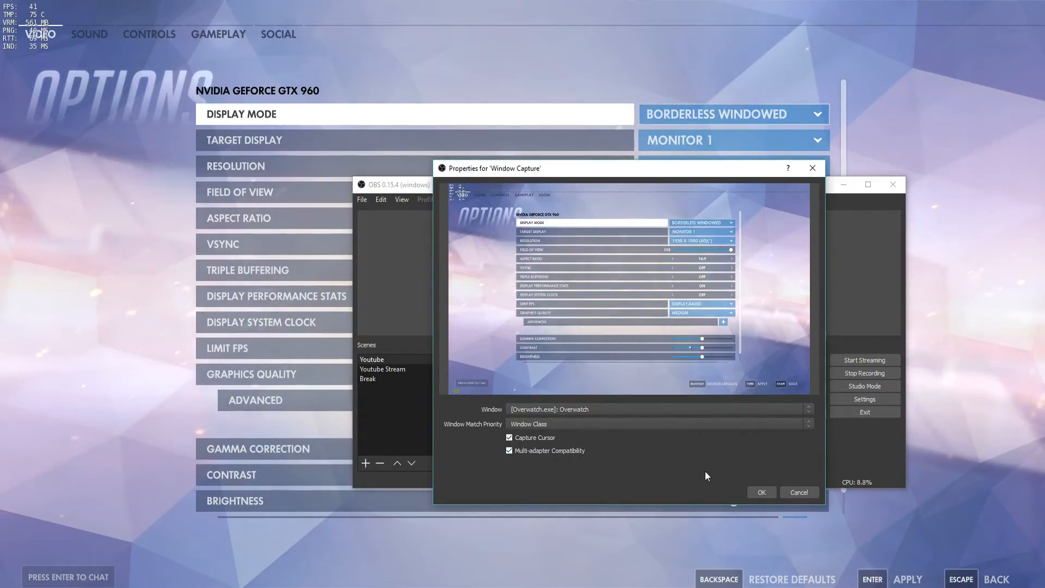
left_click(754, 492)
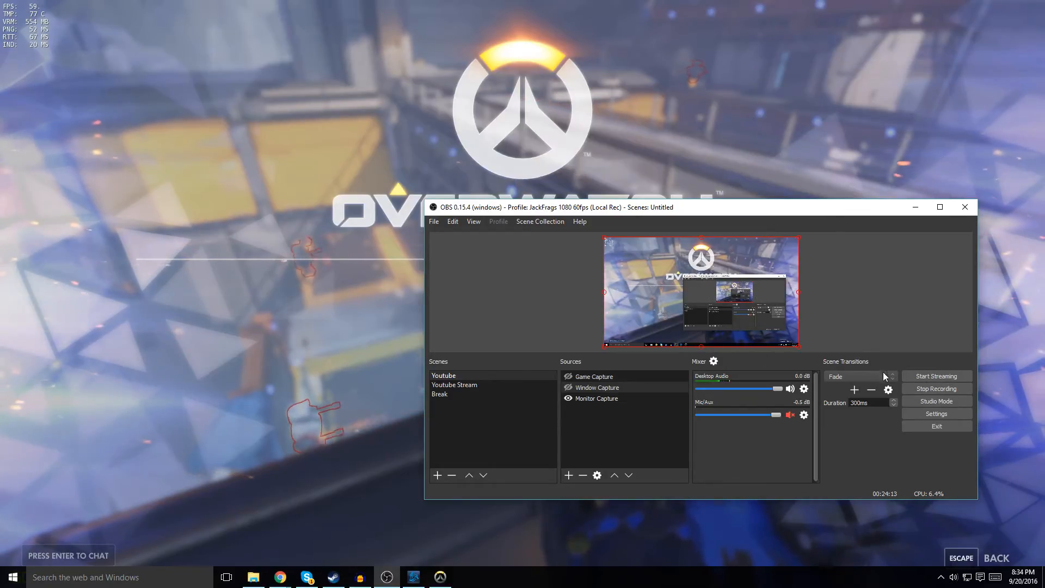
Step: Open the OBS output settings and review the Rate Control options for the streaming encoder
left_click(920, 413)
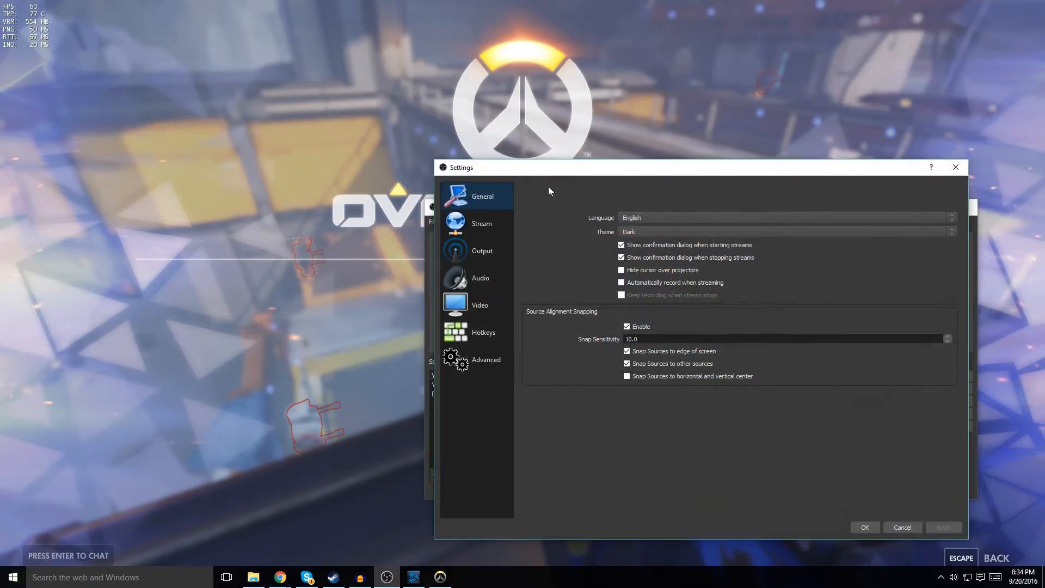
left_click(490, 251)
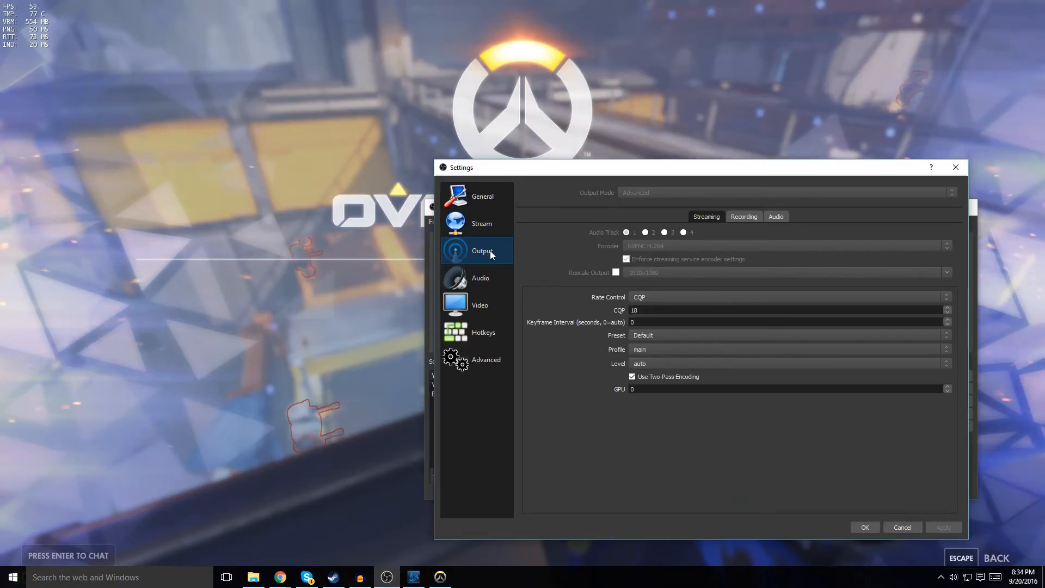
left_click(648, 299)
left_click(649, 303)
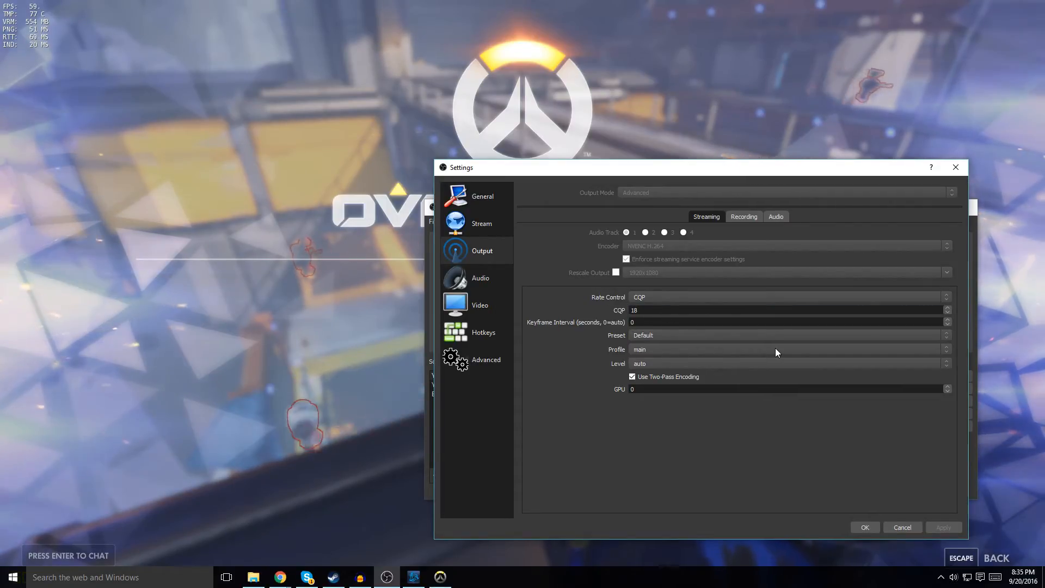
left_click(654, 297)
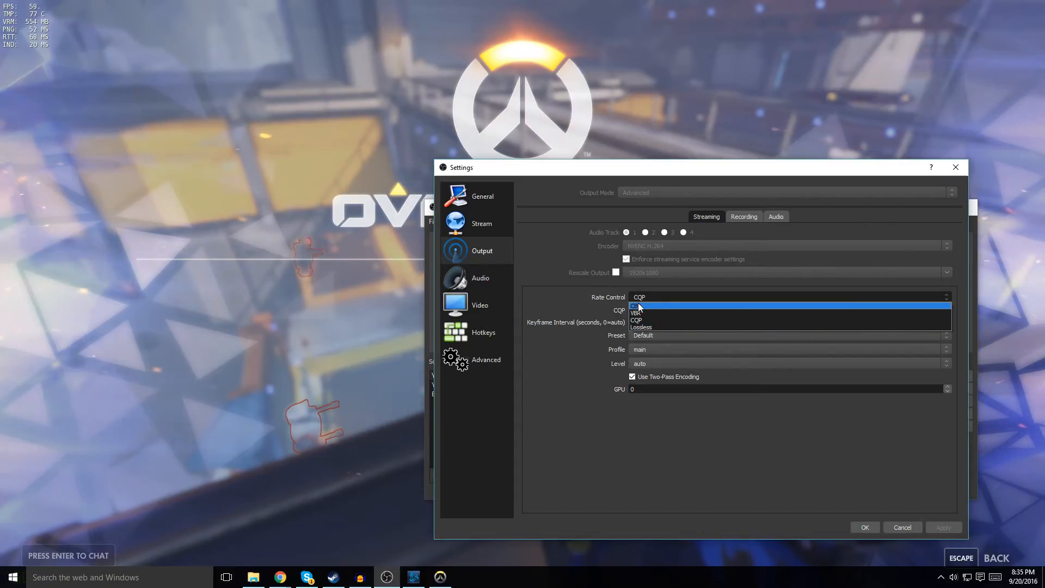
left_click(562, 282)
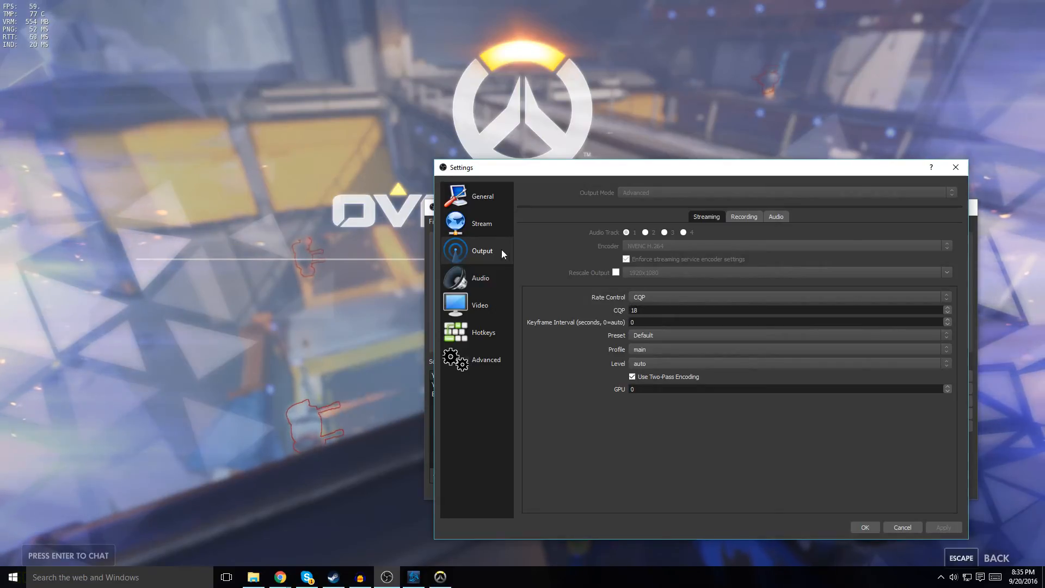
left_click(494, 294)
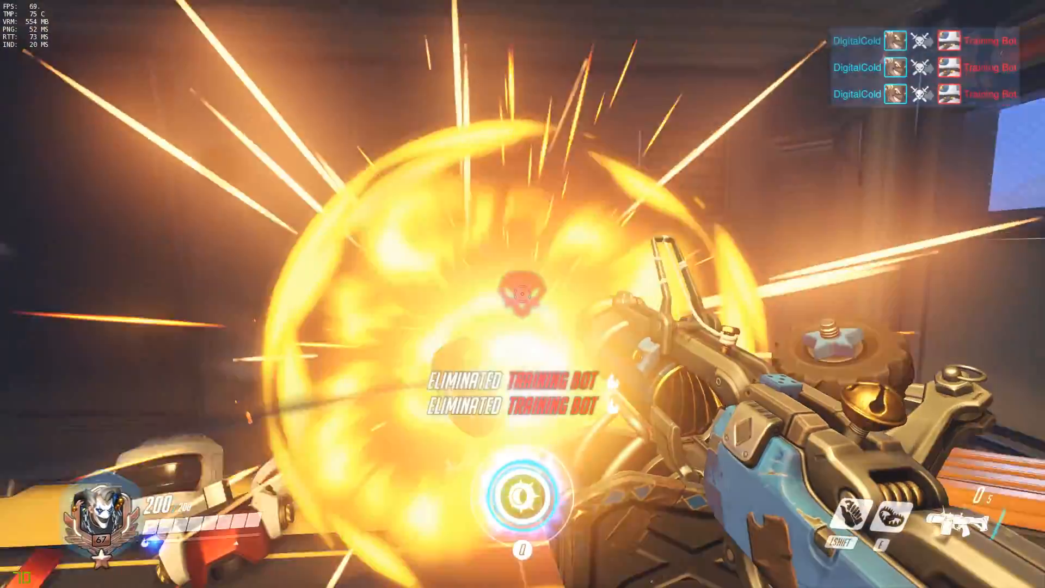
key("w")
key("w")
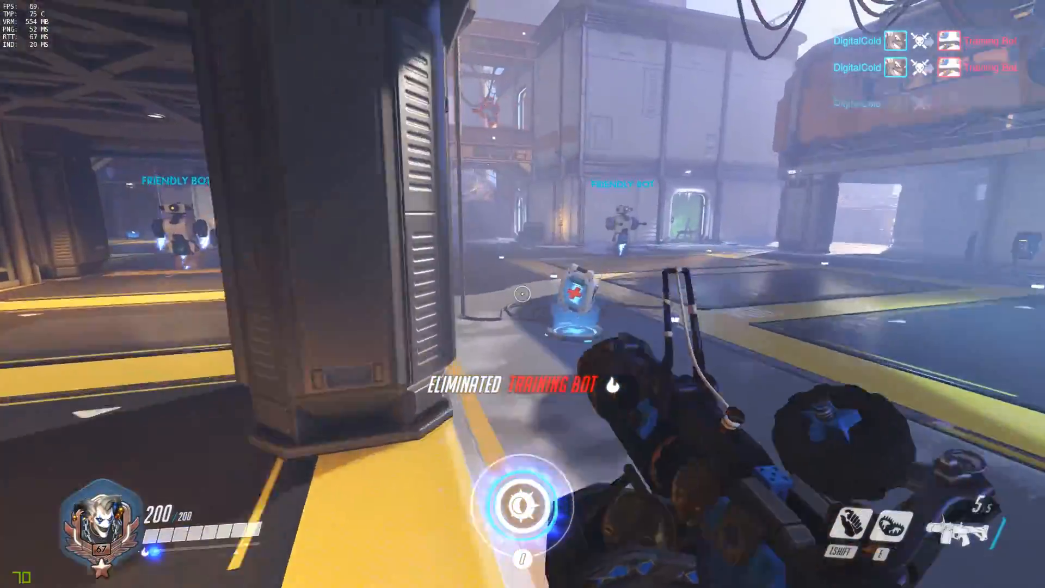
key("w")
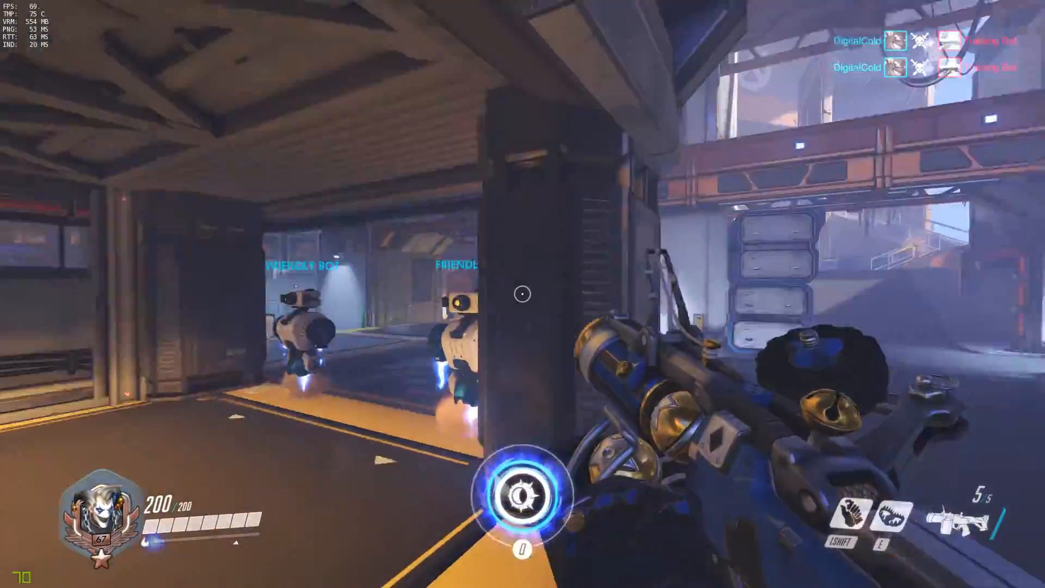
key("shift")
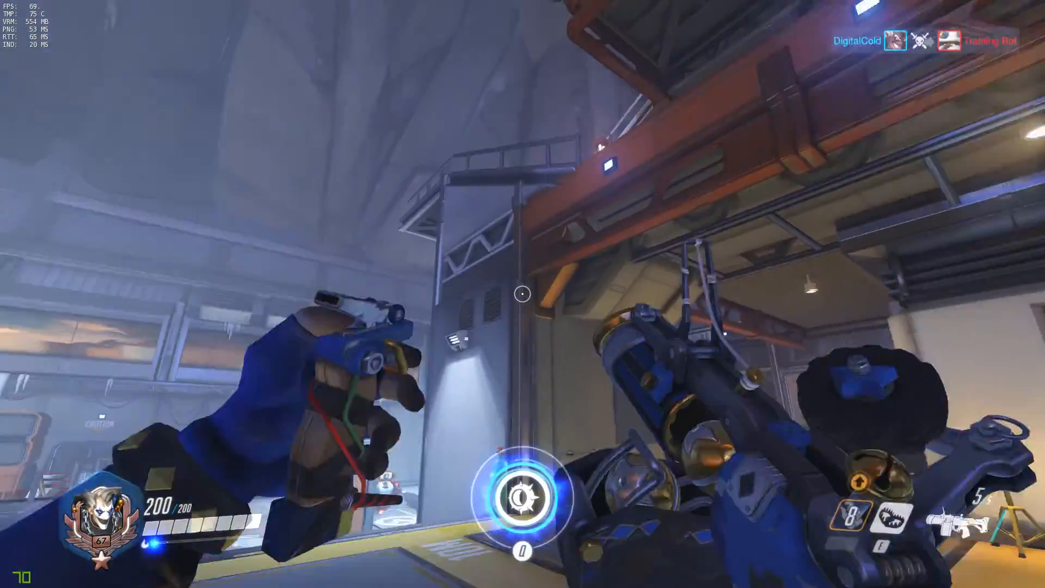
key("w")
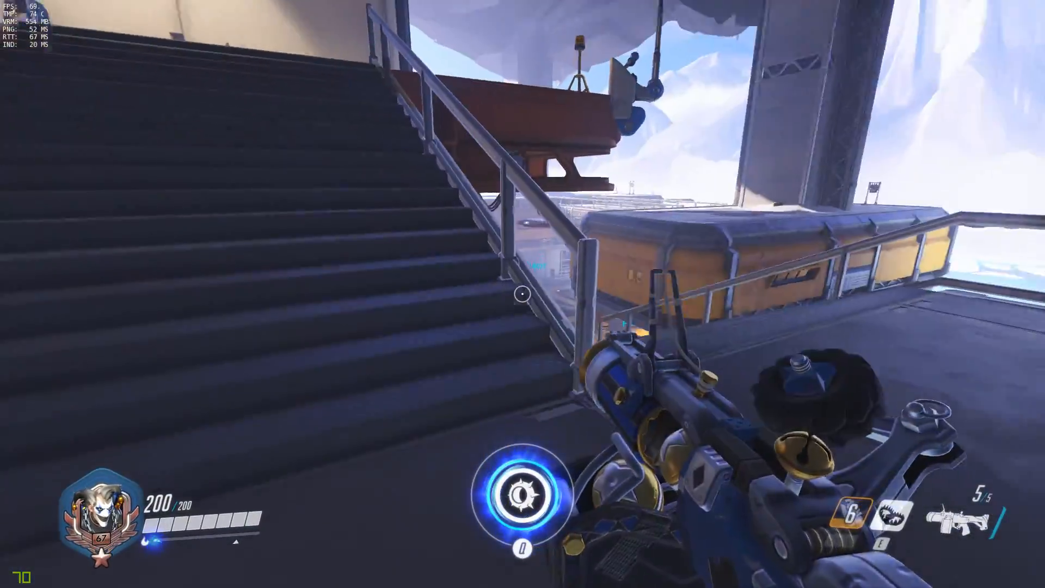
key("w")
left_click(522, 294)
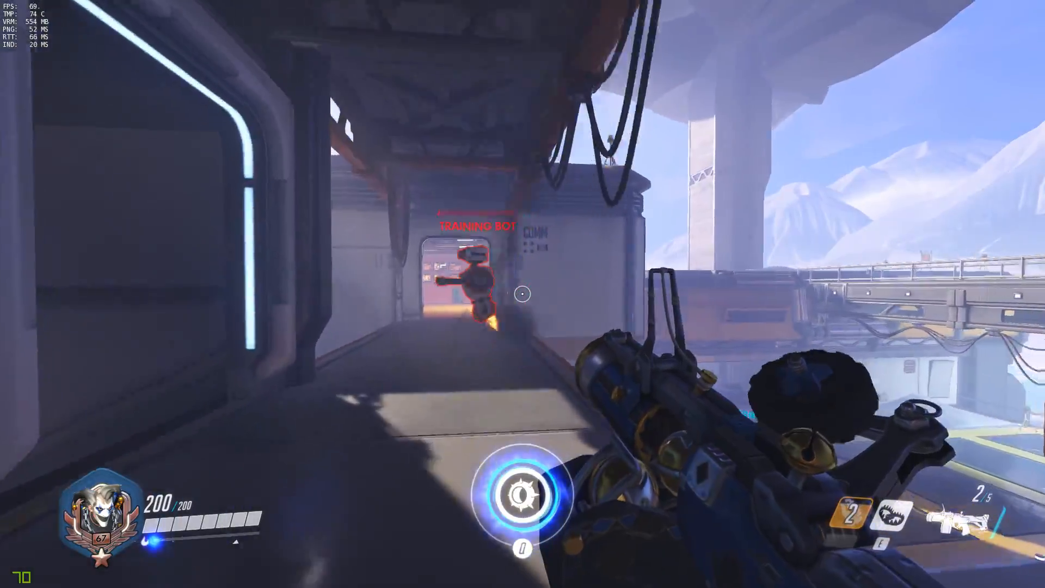
key("w")
left_click(522, 294)
key("r")
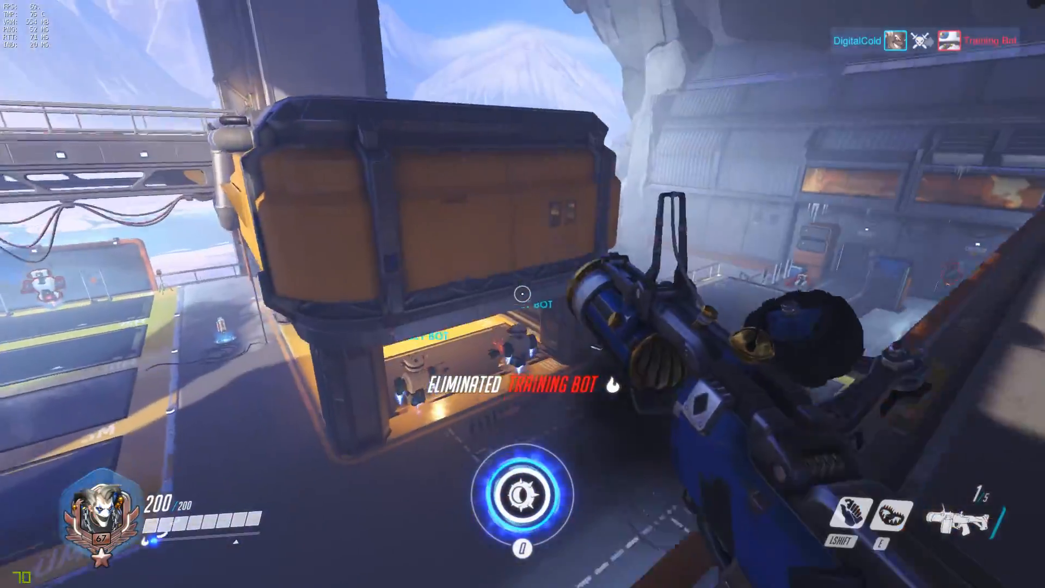
key("shift")
right_click(522, 294)
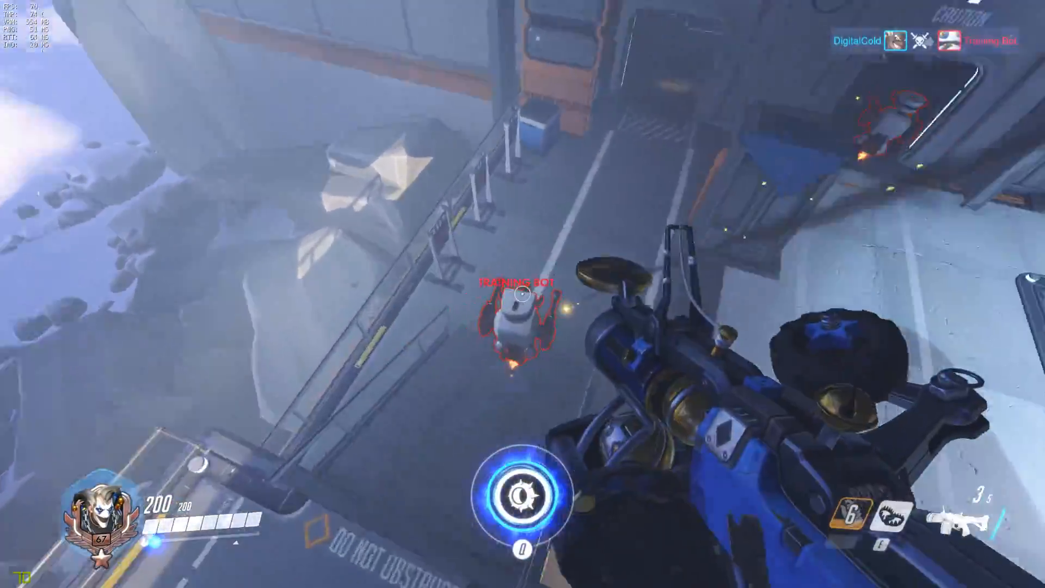
left_click(522, 294)
left_click(522, 293)
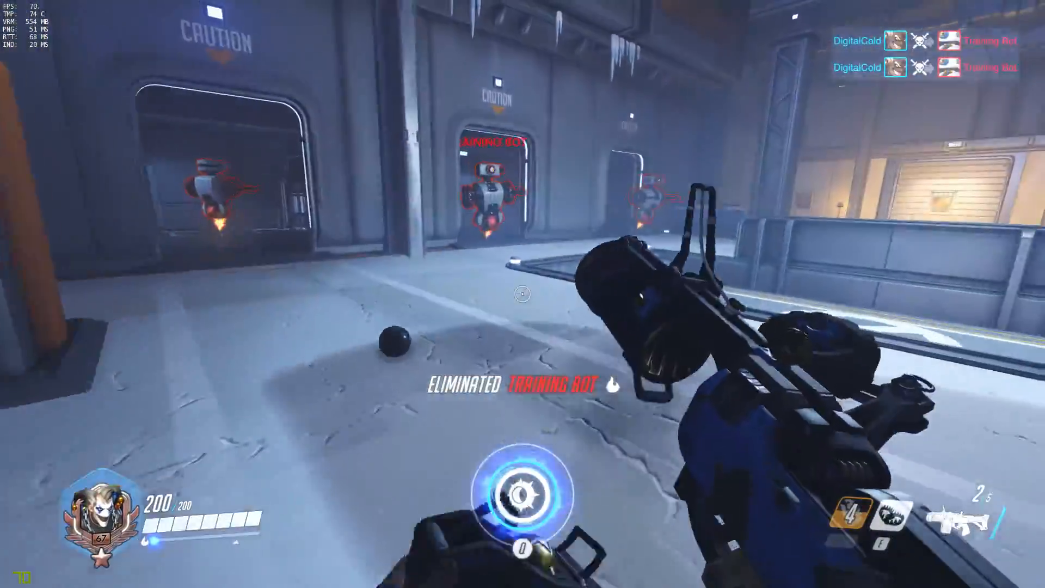
key("r")
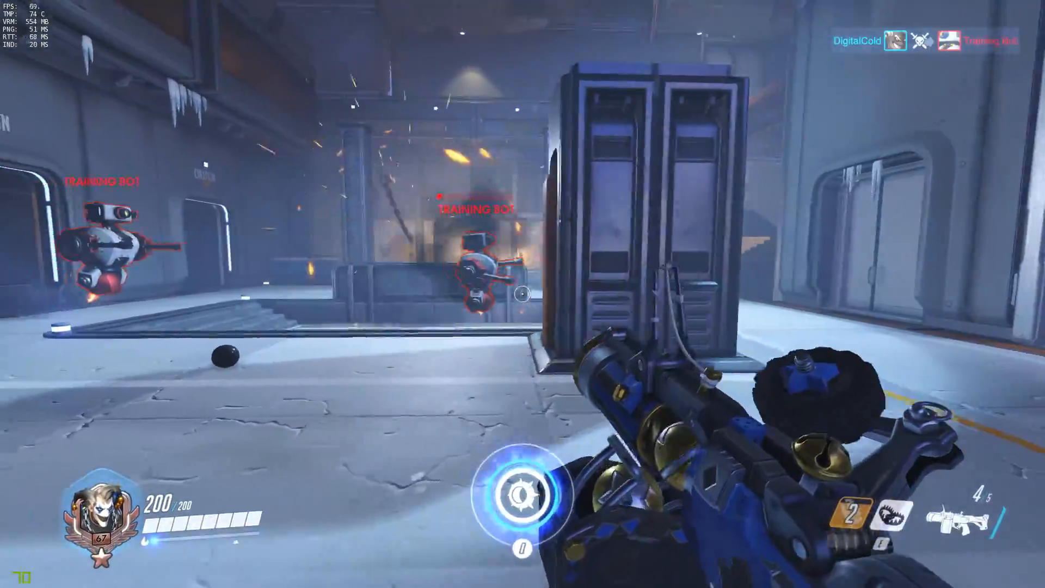
left_click(522, 294)
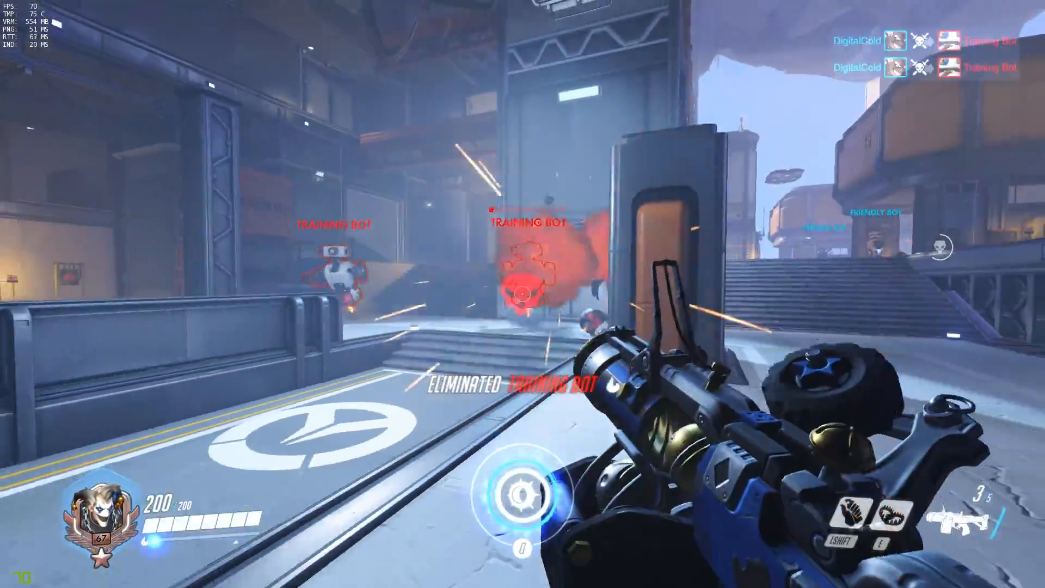
left_click(522, 294)
key("v")
key("r")
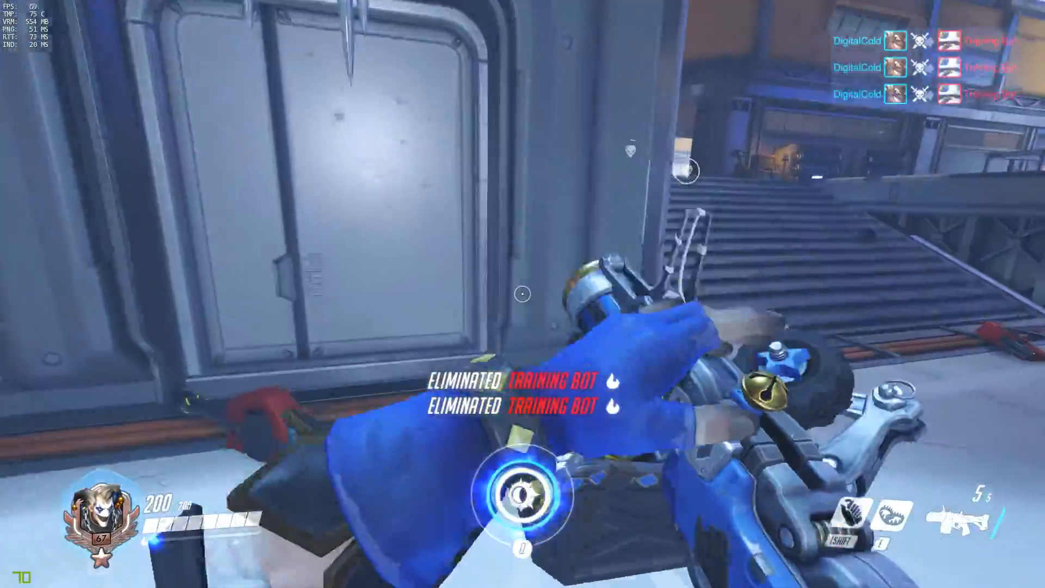
key("shift")
right_click(522, 294)
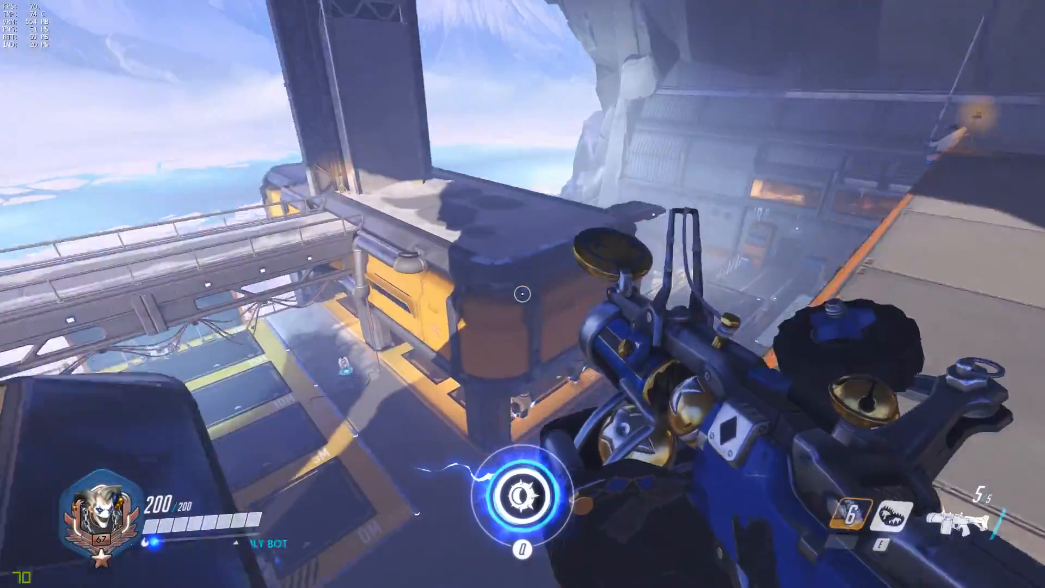
key("w")
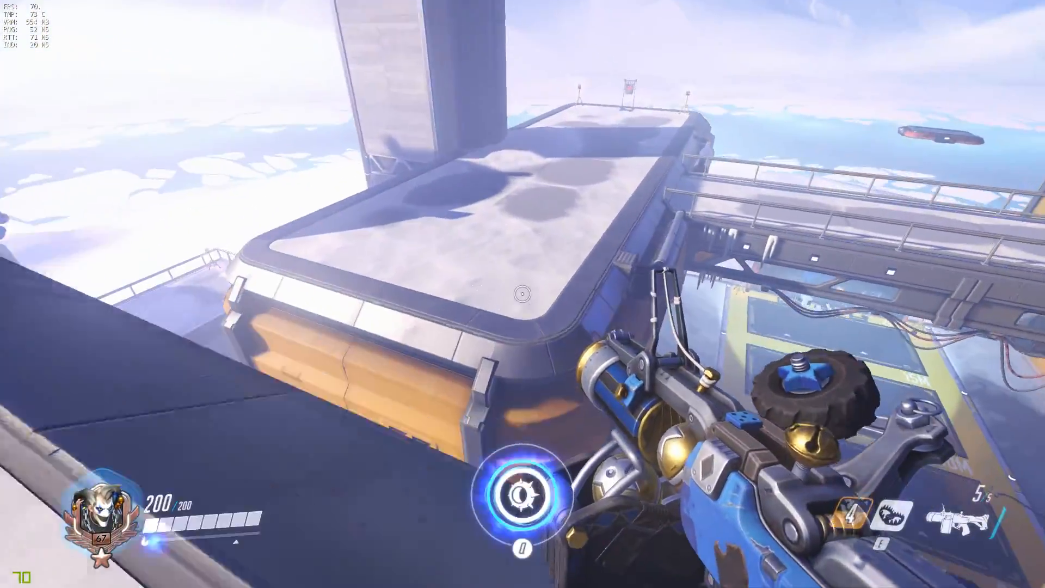
key("s")
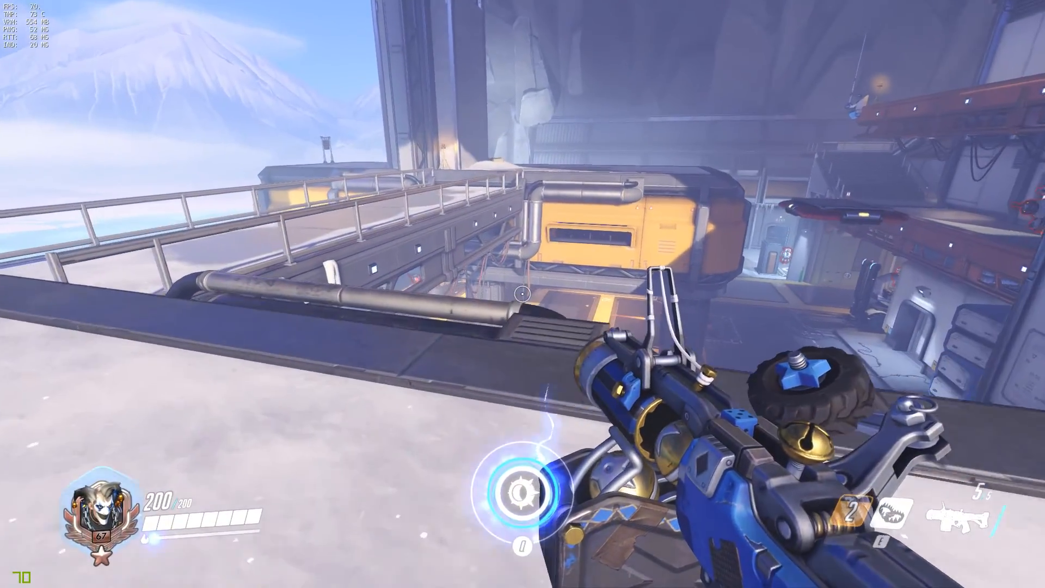
left_click(560, 363)
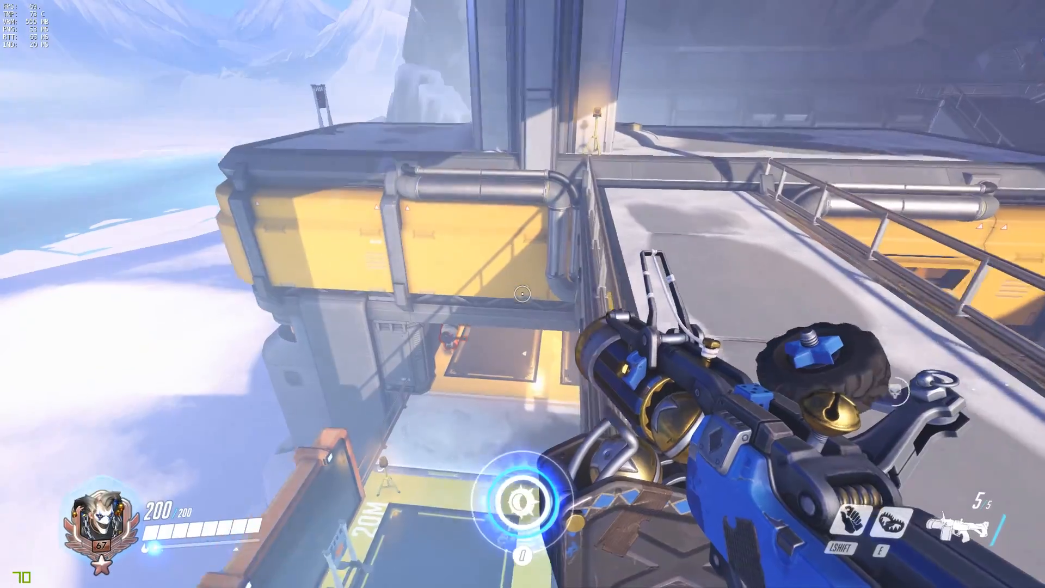
key("w")
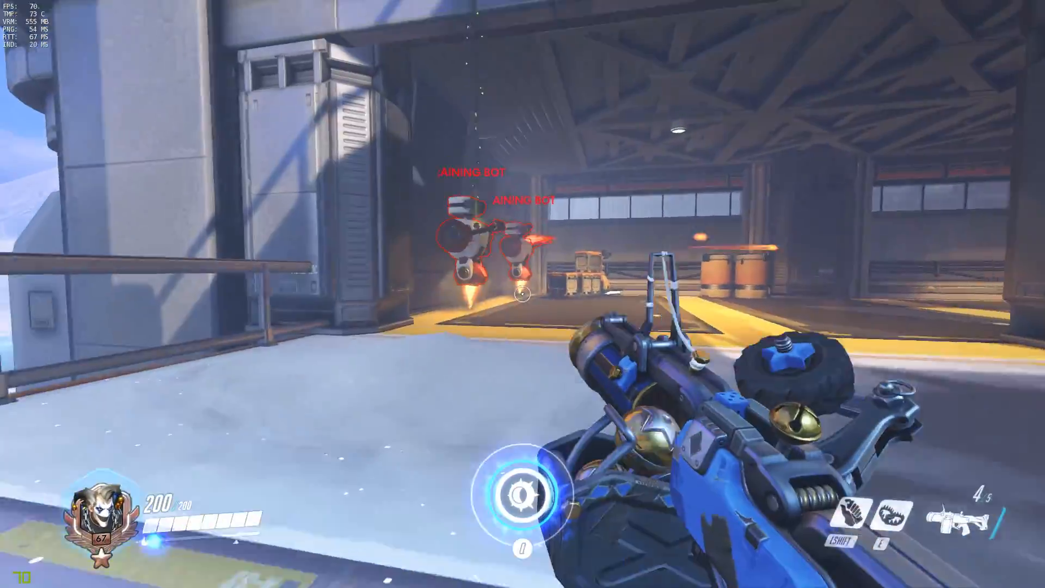
key("w")
left_click(522, 294)
left_click(522, 294)
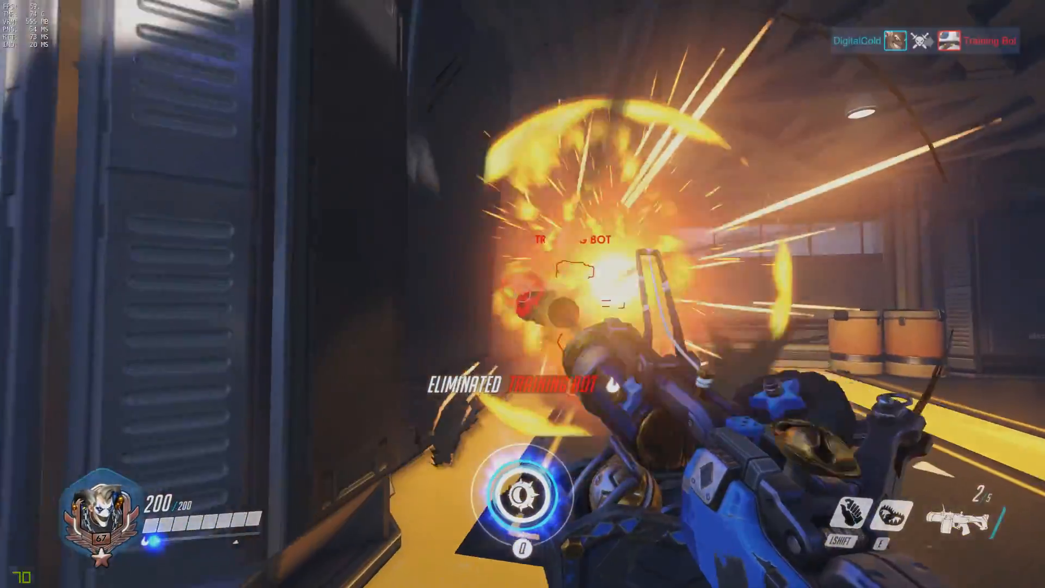